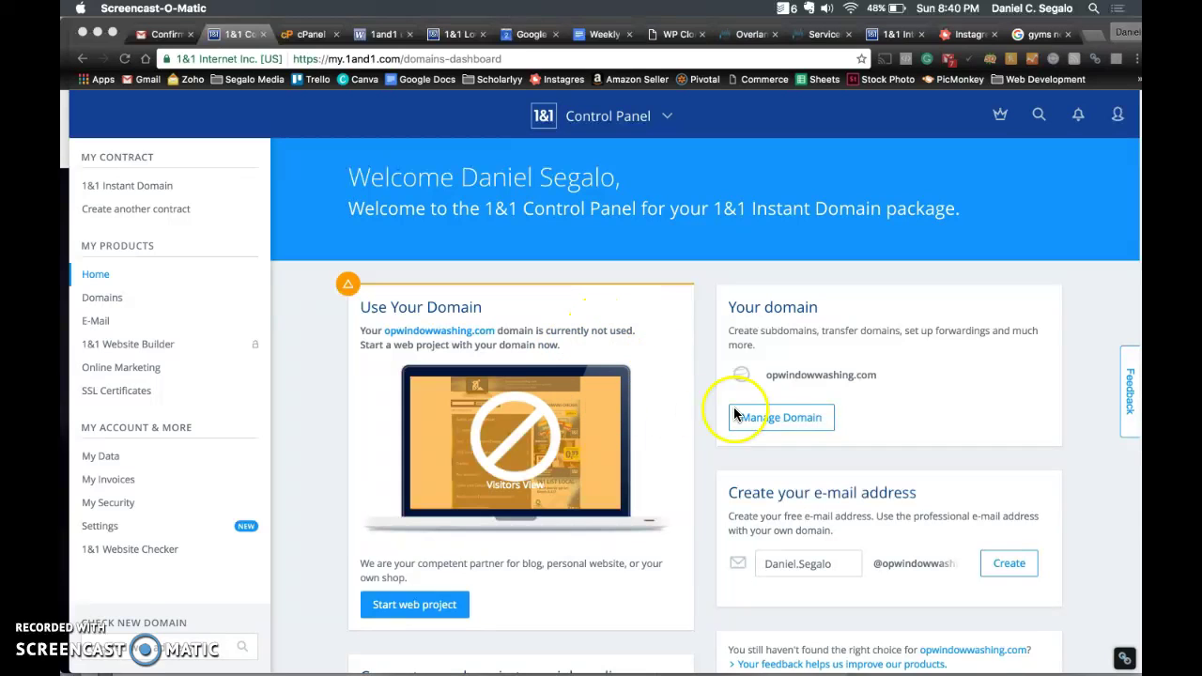
Step: Expand opwindowwashing.com in the 1&1 Domains list to check its siteground.us name servers and update status
{"action": "left_click", "coordinate": [783, 415]}
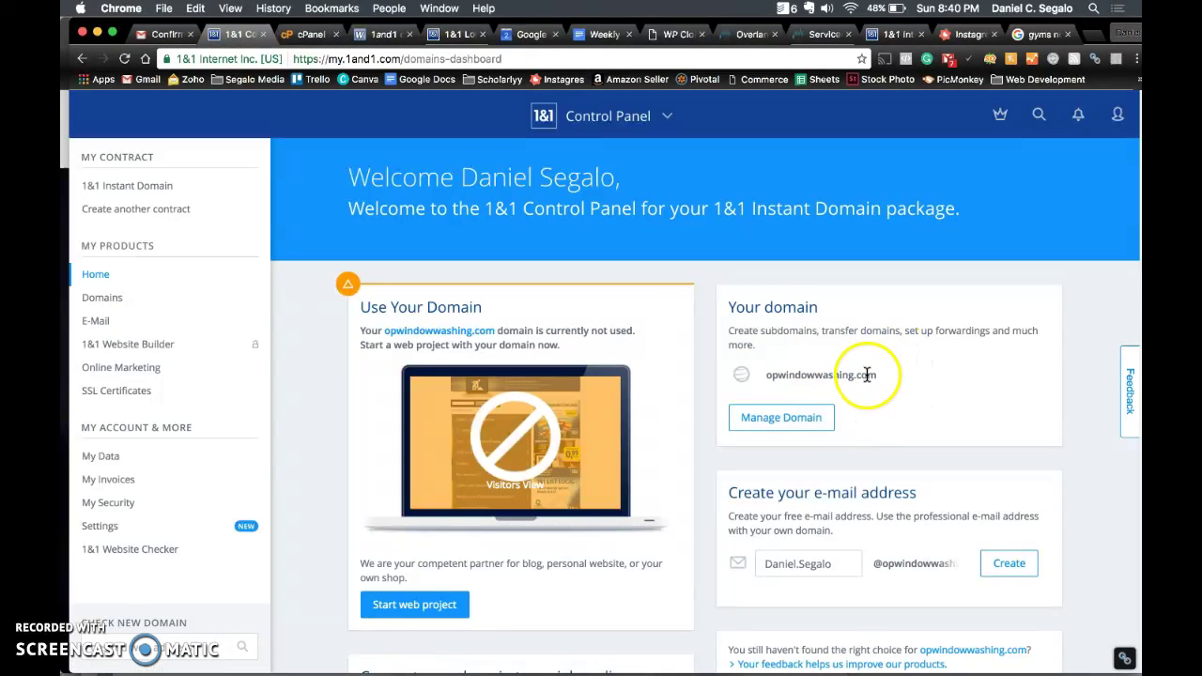
{"action": "left_click", "coordinate": [779, 419]}
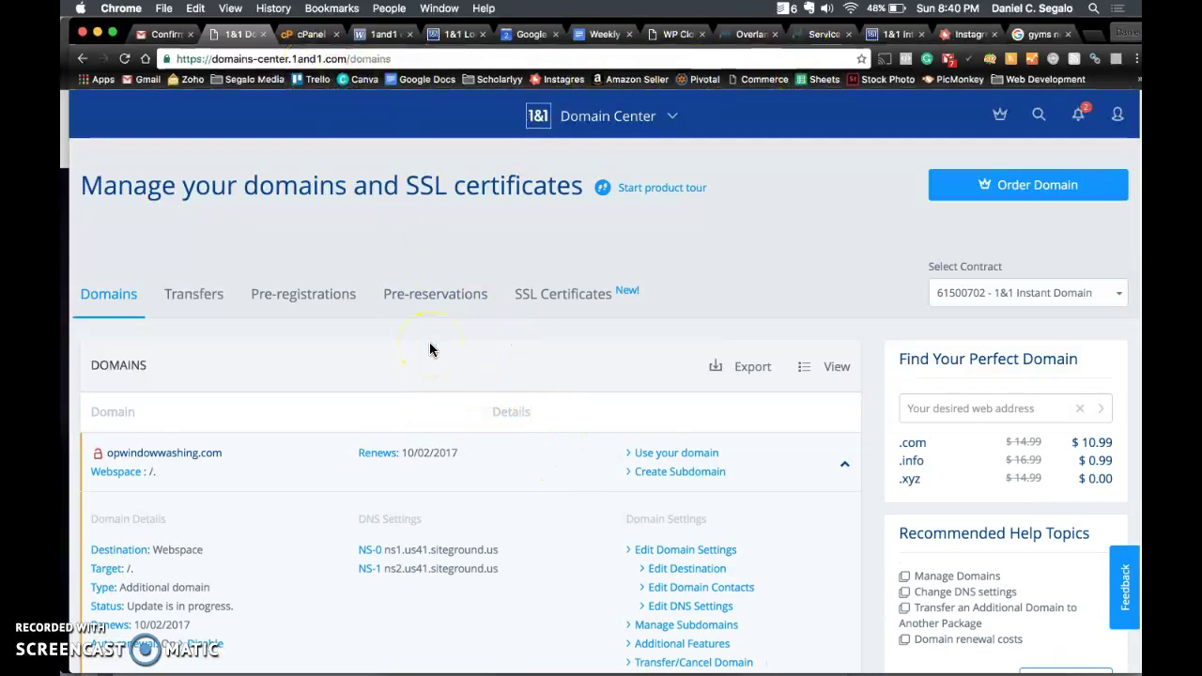
{"action": "scroll", "coordinate": [526, 447], "scroll_direction": "down", "scroll_amount": 2}
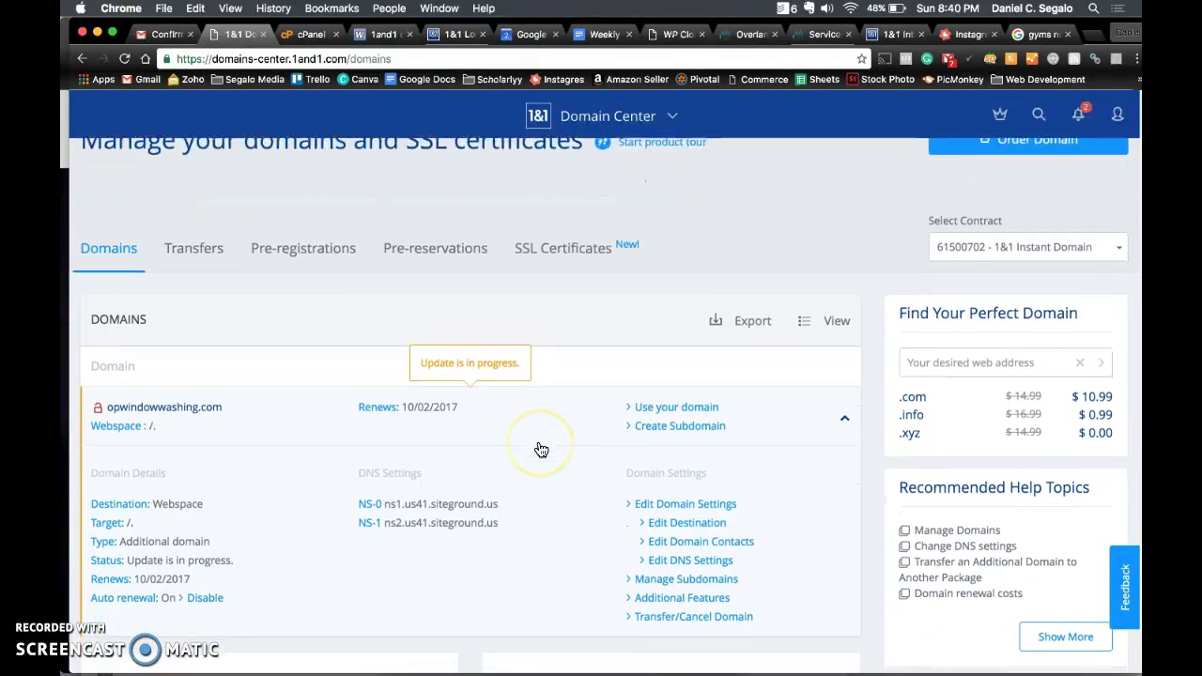
{"action": "scroll", "coordinate": [541, 450], "scroll_direction": "down", "scroll_amount": 1}
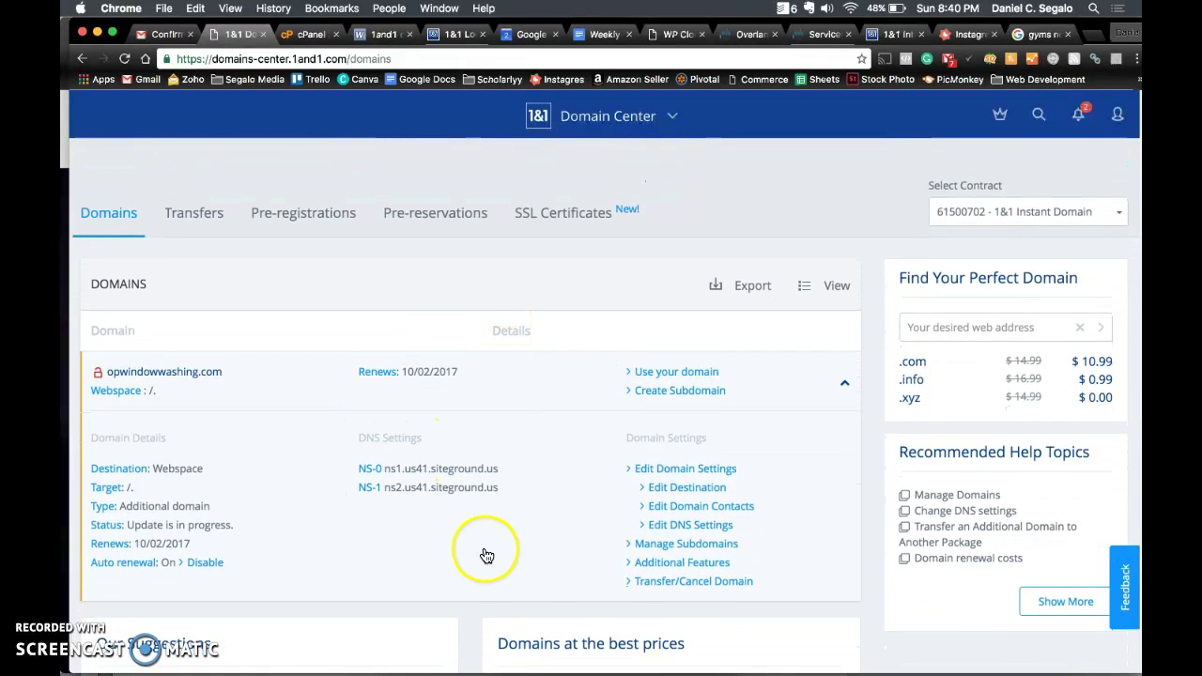
{"action": "scroll", "coordinate": [487, 556], "scroll_direction": "down", "scroll_amount": 4}
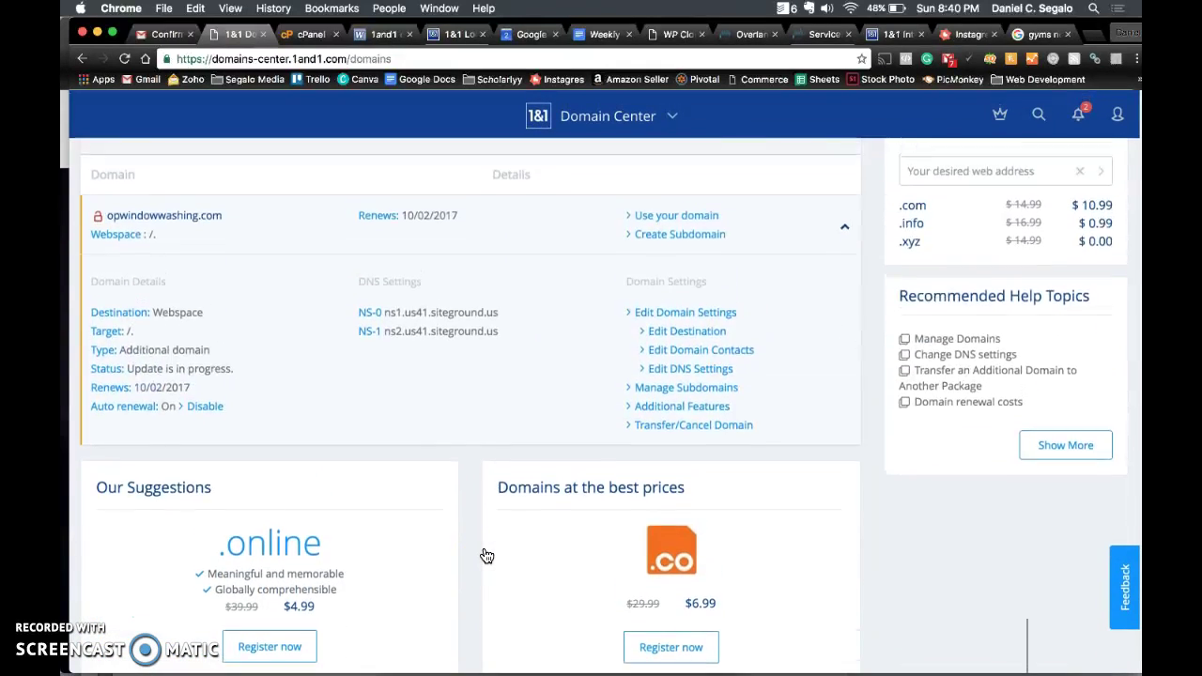
{"action": "scroll", "coordinate": [486, 556], "scroll_direction": "up", "scroll_amount": 3}
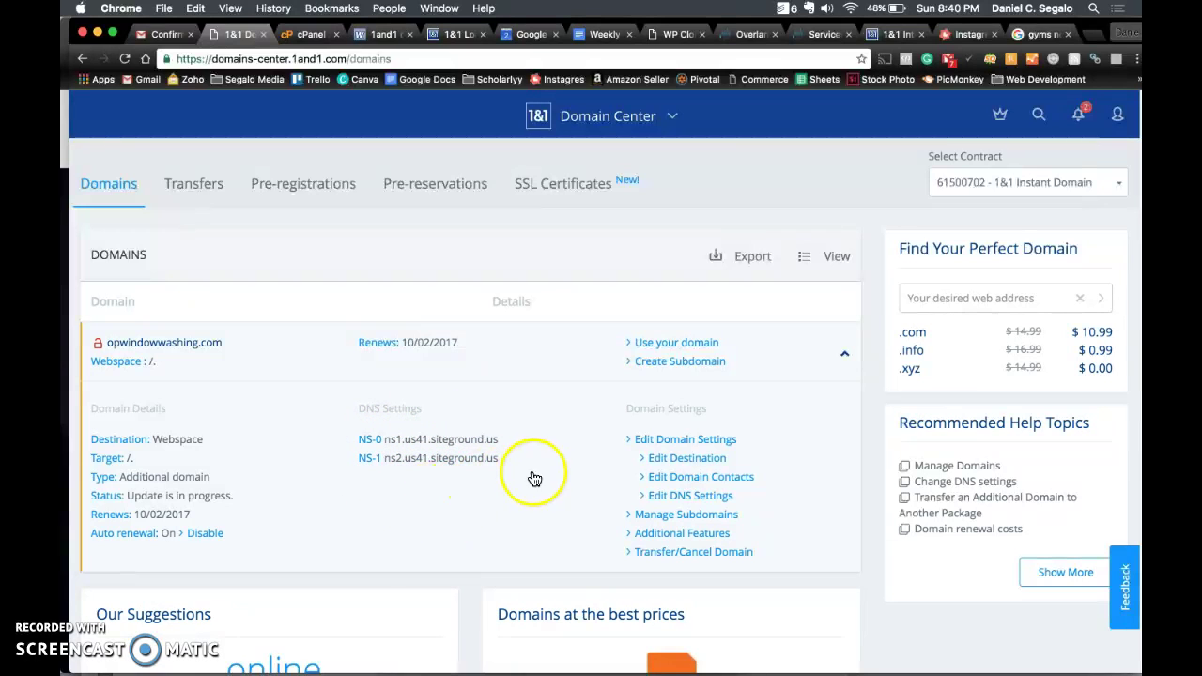
Step: Open the DNS settings editor for opwindowwashing.com in 1&1 Domain Center
{"action": "left_click", "coordinate": [675, 447]}
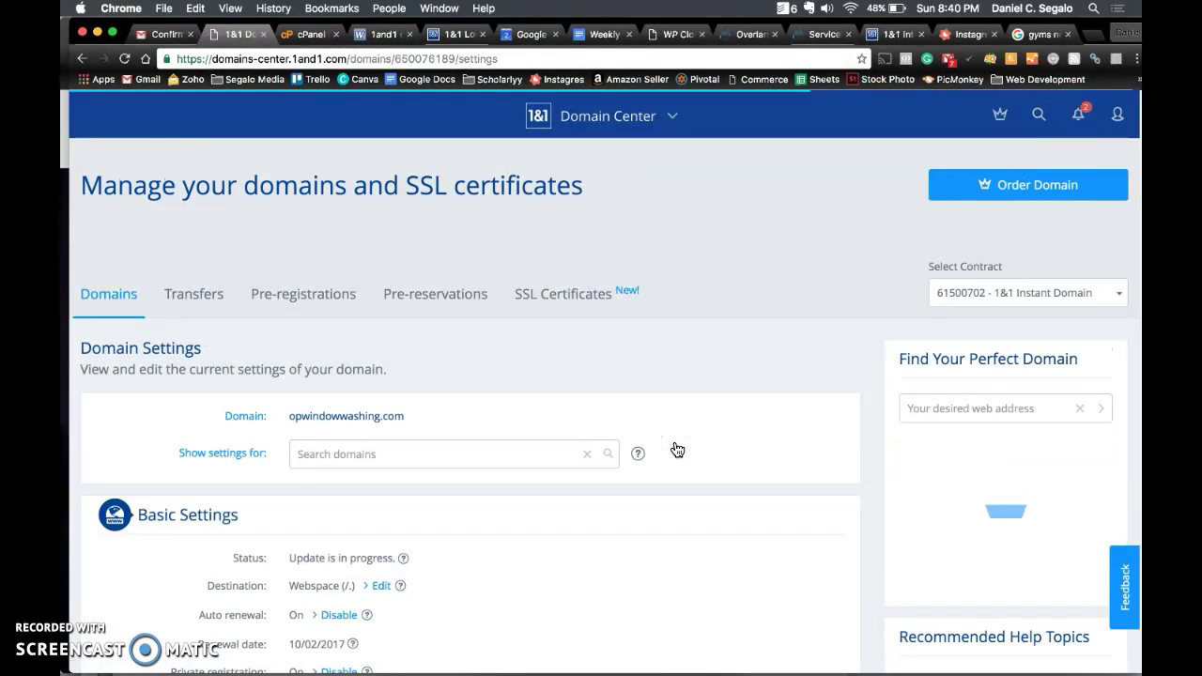
{"action": "scroll", "coordinate": [466, 548], "scroll_direction": "down", "scroll_amount": 2}
{"action": "scroll", "coordinate": [467, 547], "scroll_direction": "down", "scroll_amount": 5}
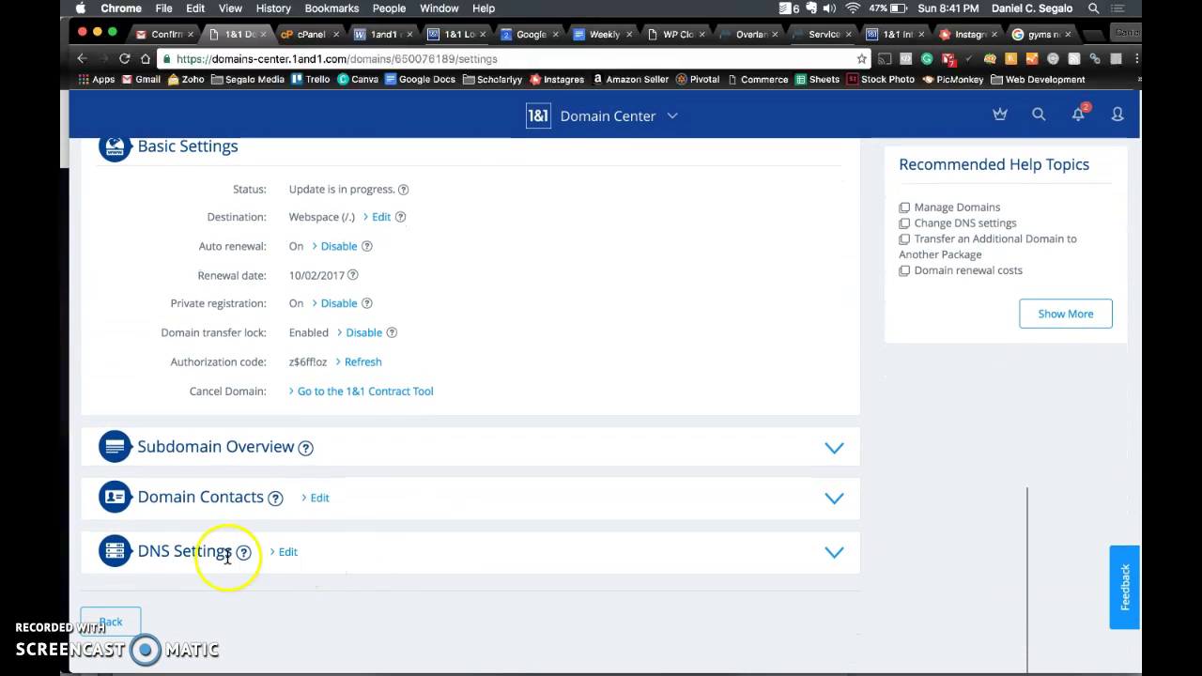
{"action": "left_click", "coordinate": [286, 554]}
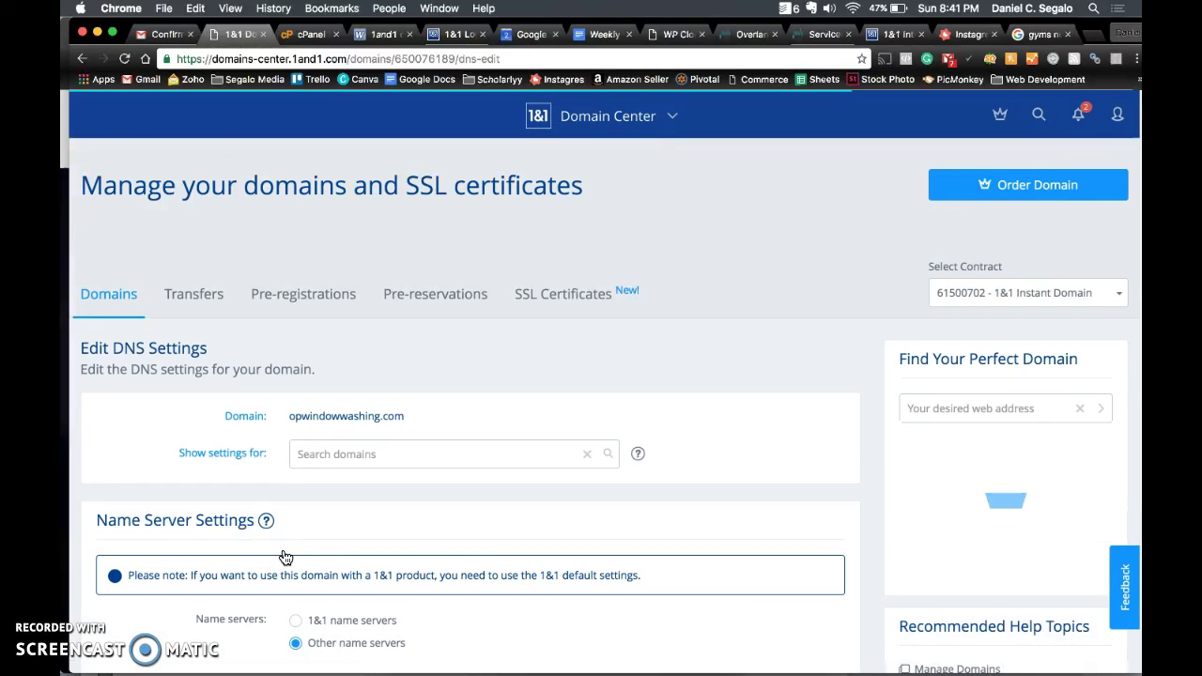
{"action": "scroll", "coordinate": [442, 543], "scroll_direction": "down", "scroll_amount": 2}
{"action": "scroll", "coordinate": [440, 526], "scroll_direction": "down", "scroll_amount": 2}
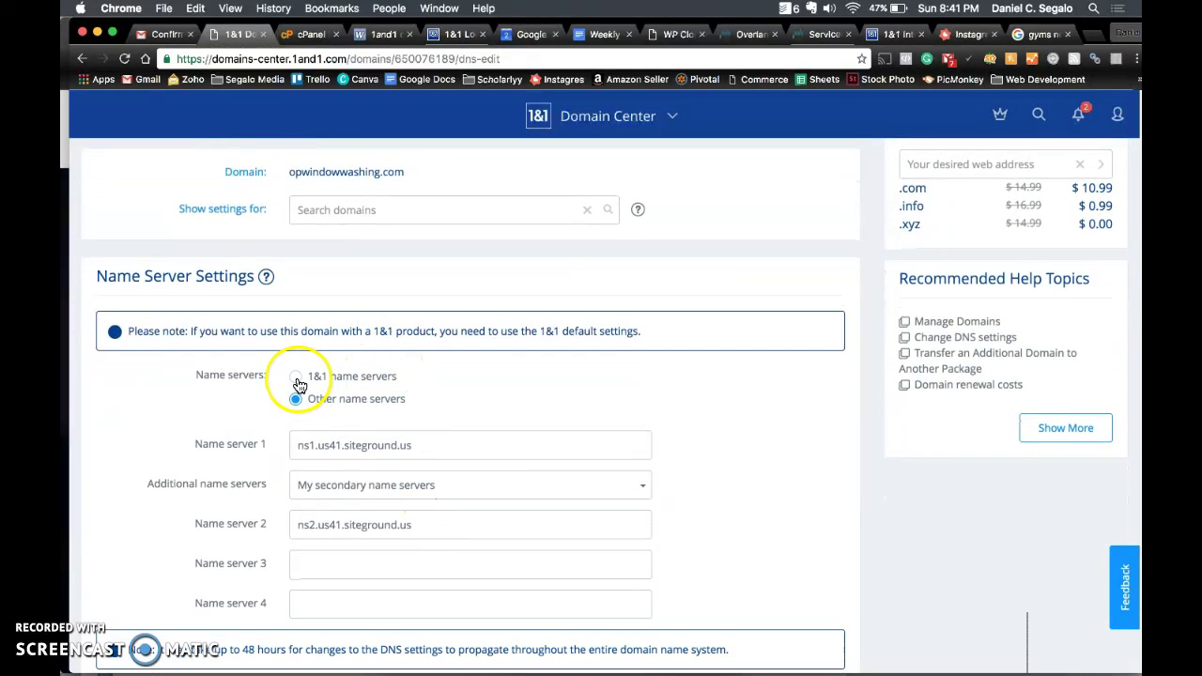
Step: Toggle the name server choice to 1&1 name servers and back to Other name servers
{"action": "left_click", "coordinate": [295, 377]}
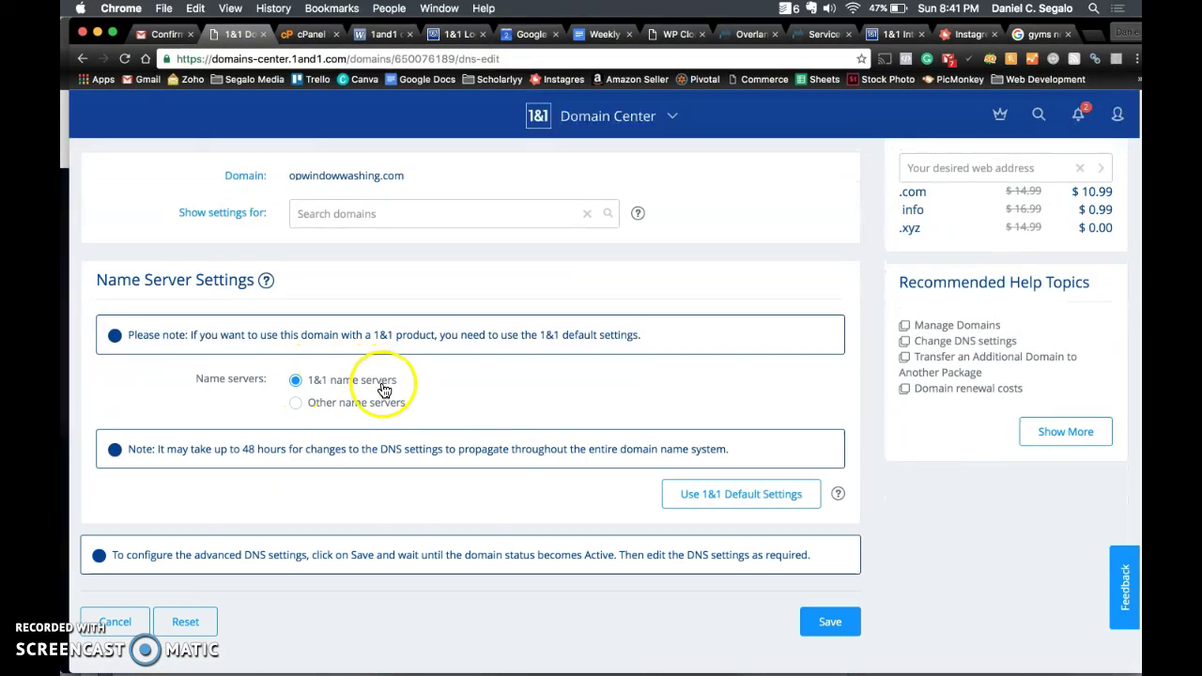
{"action": "left_click", "coordinate": [296, 404]}
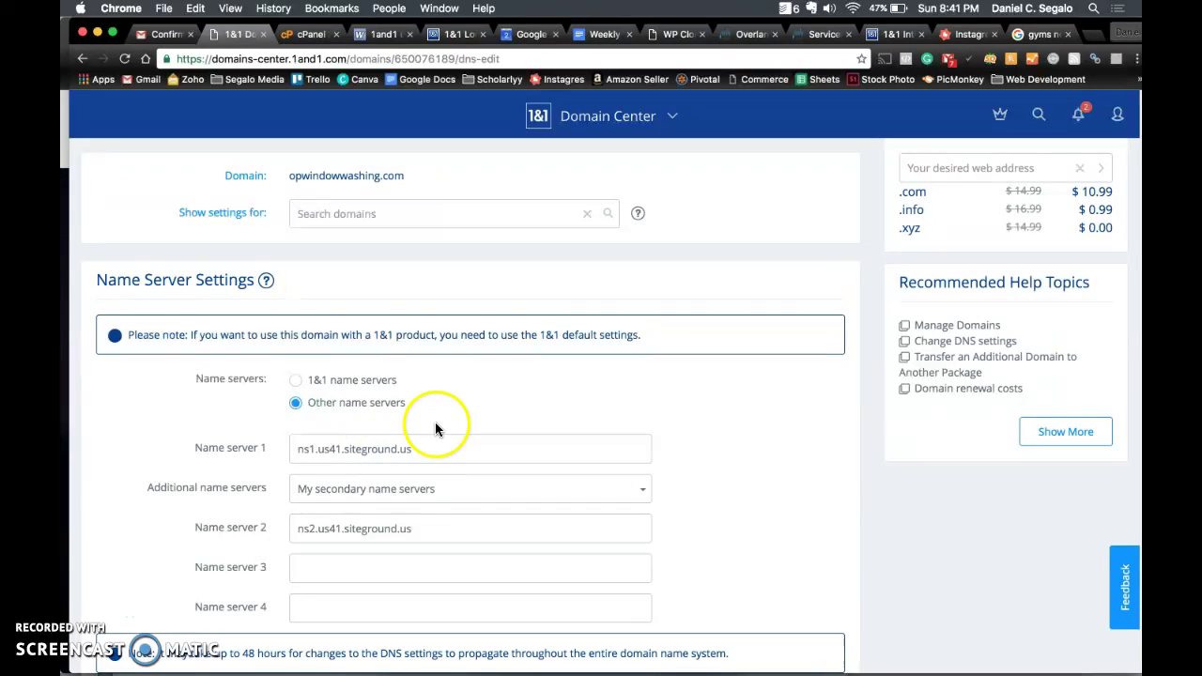
{"action": "left_click", "coordinate": [312, 36]}
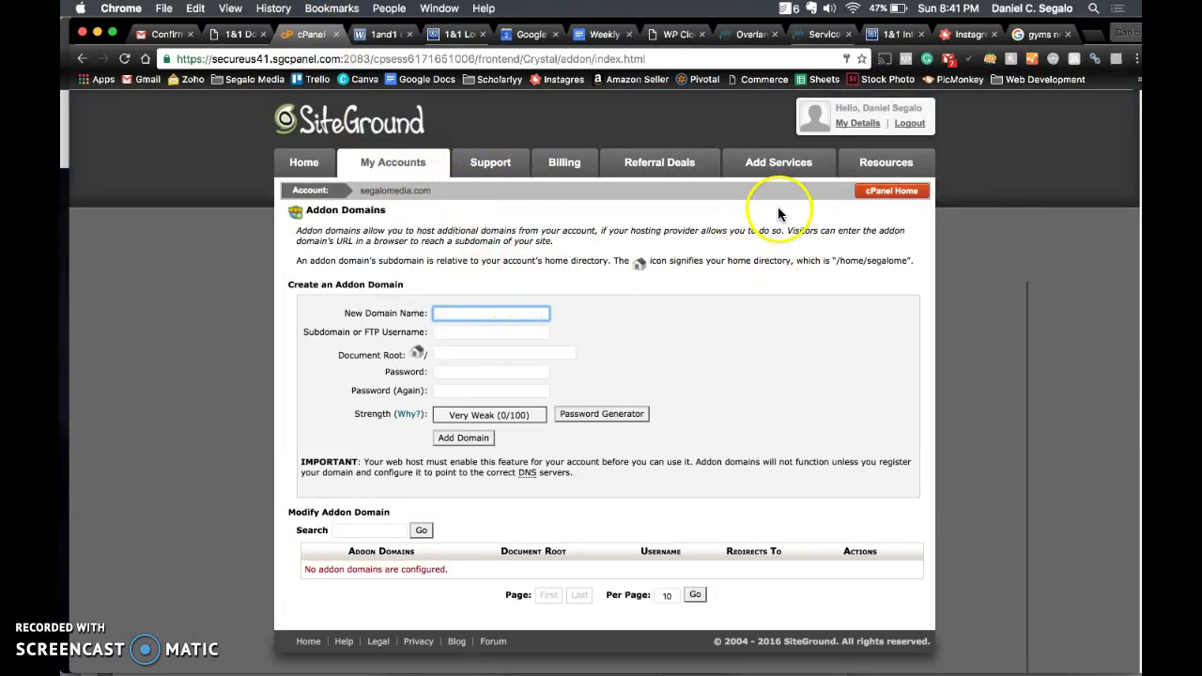
Step: Return to cPanel Home and check the listed name servers ns1.us41.siteground.us and ns2.us41.siteground.us
{"action": "left_click", "coordinate": [883, 193]}
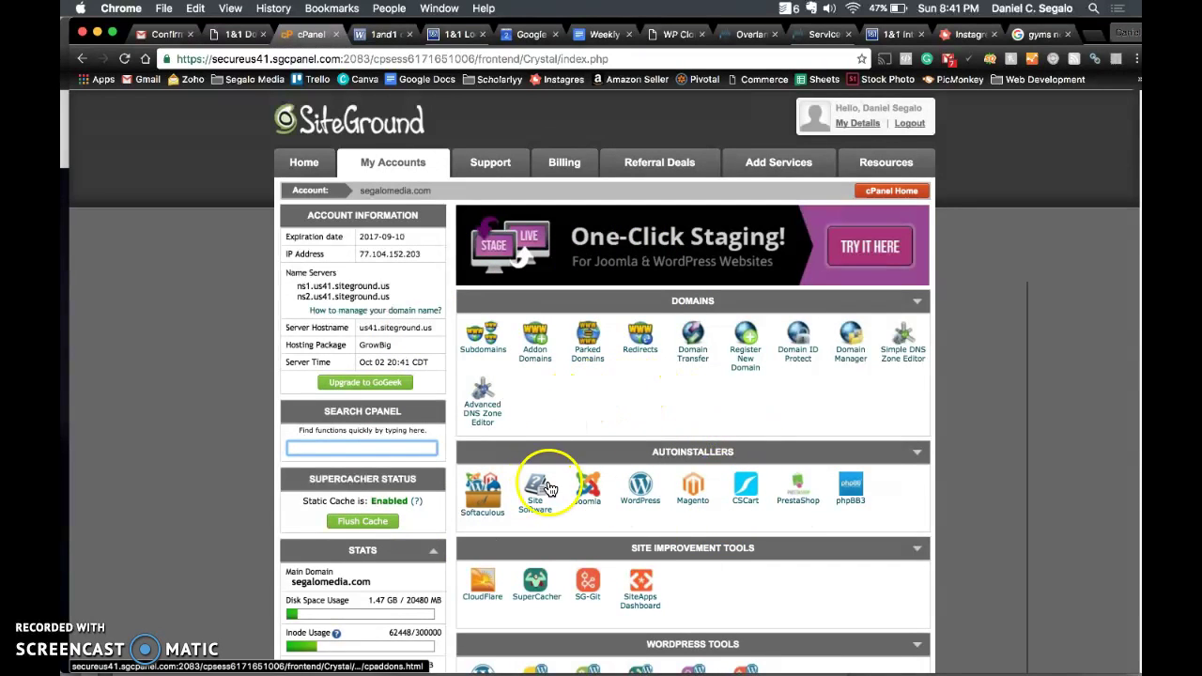
{"action": "mouse_move", "coordinate": [285, 270]}
{"action": "left_mouse_down"}
{"action": "mouse_move", "coordinate": [288, 286]}
{"action": "mouse_move", "coordinate": [389, 284]}
{"action": "mouse_move", "coordinate": [393, 296]}
{"action": "mouse_move", "coordinate": [299, 287]}
{"action": "left_mouse_up"}
{"action": "left_click", "coordinate": [393, 289]}
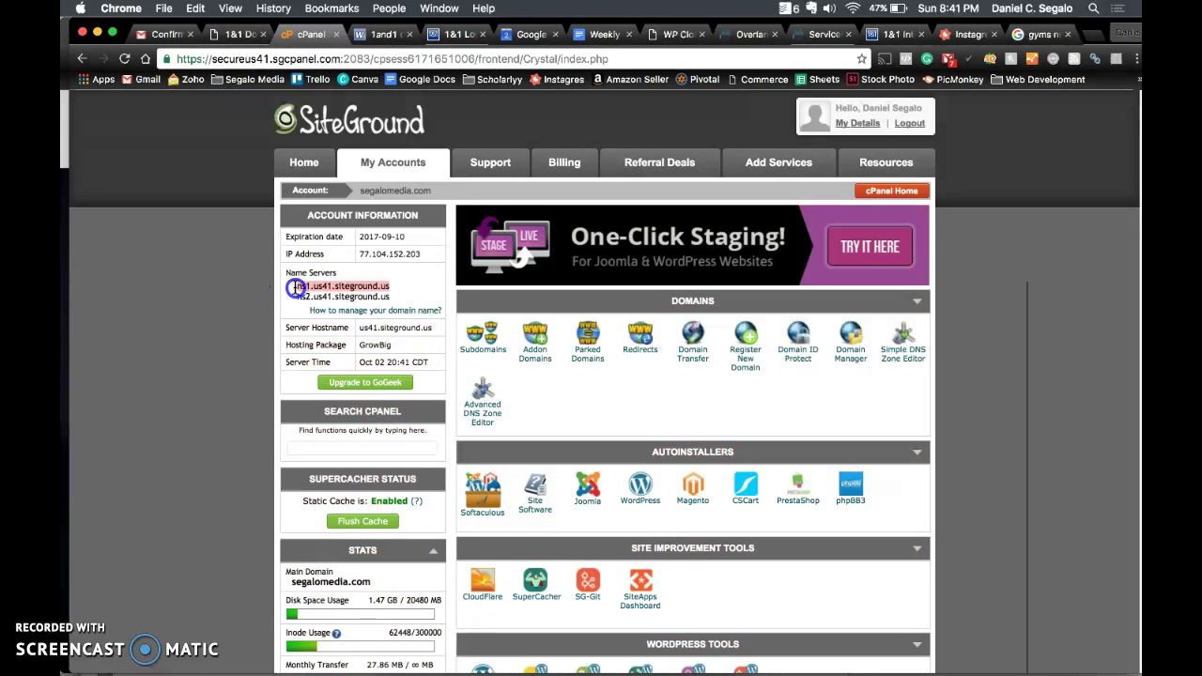
Step: Compare 1&1's Name server 1 value against the name servers listed in cPanel
{"action": "left_click", "coordinate": [230, 34]}
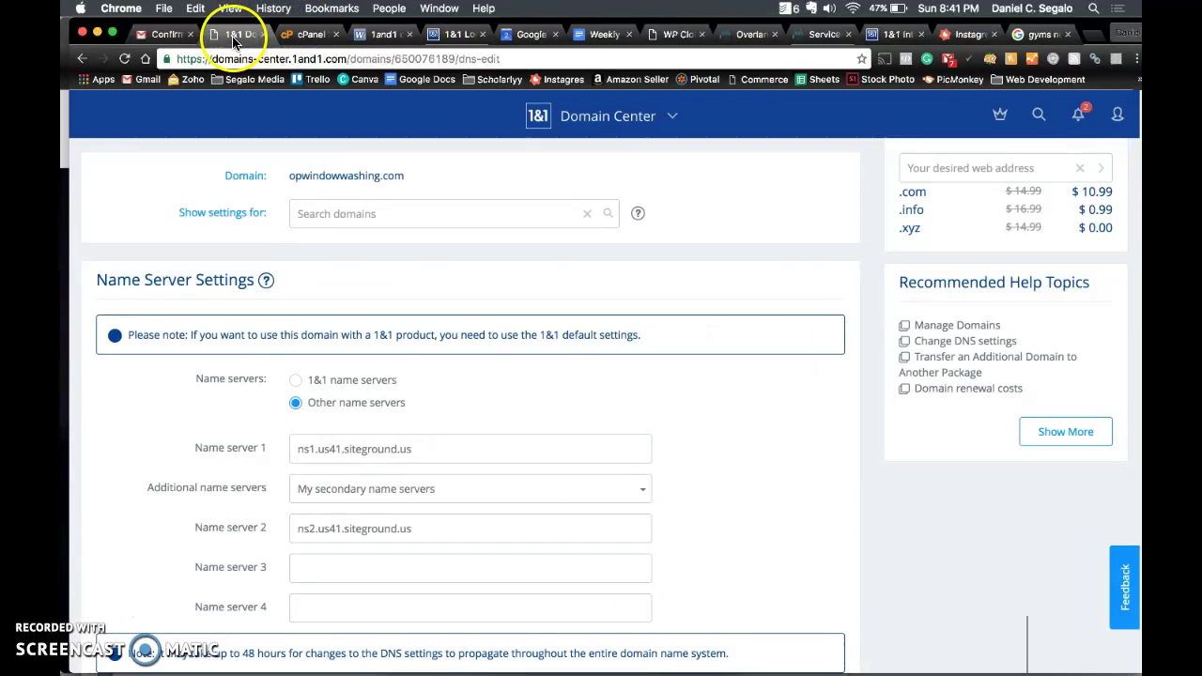
{"action": "triple_click", "coordinate": [351, 447]}
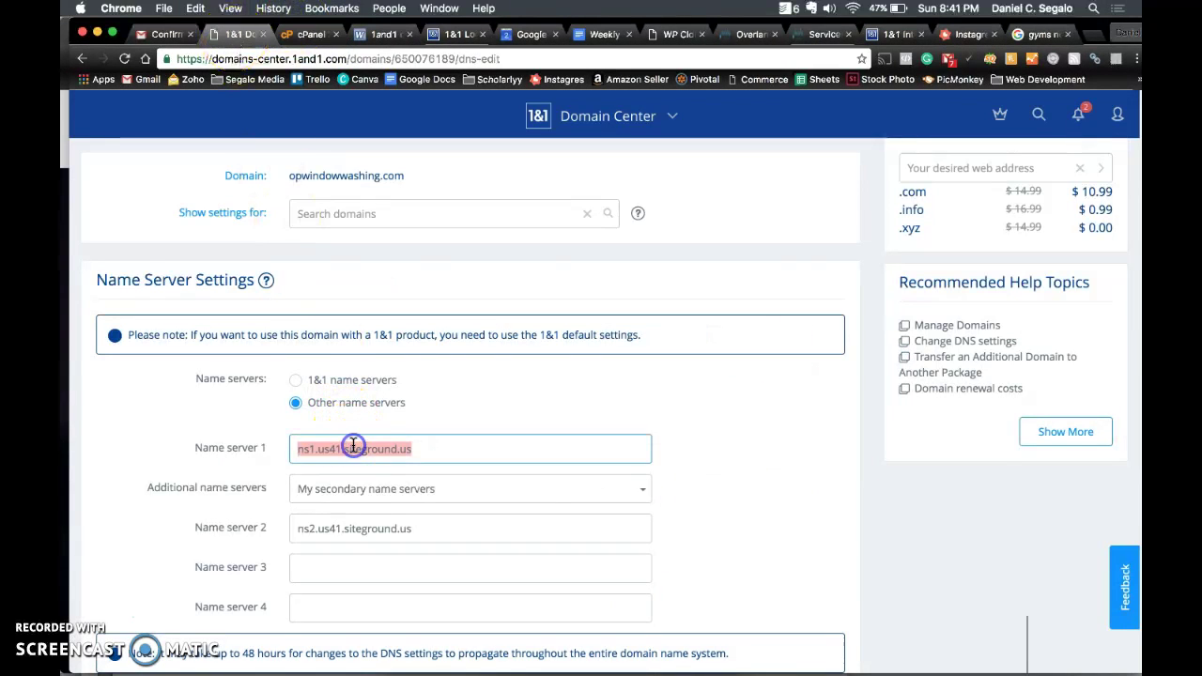
{"action": "left_click", "coordinate": [353, 447]}
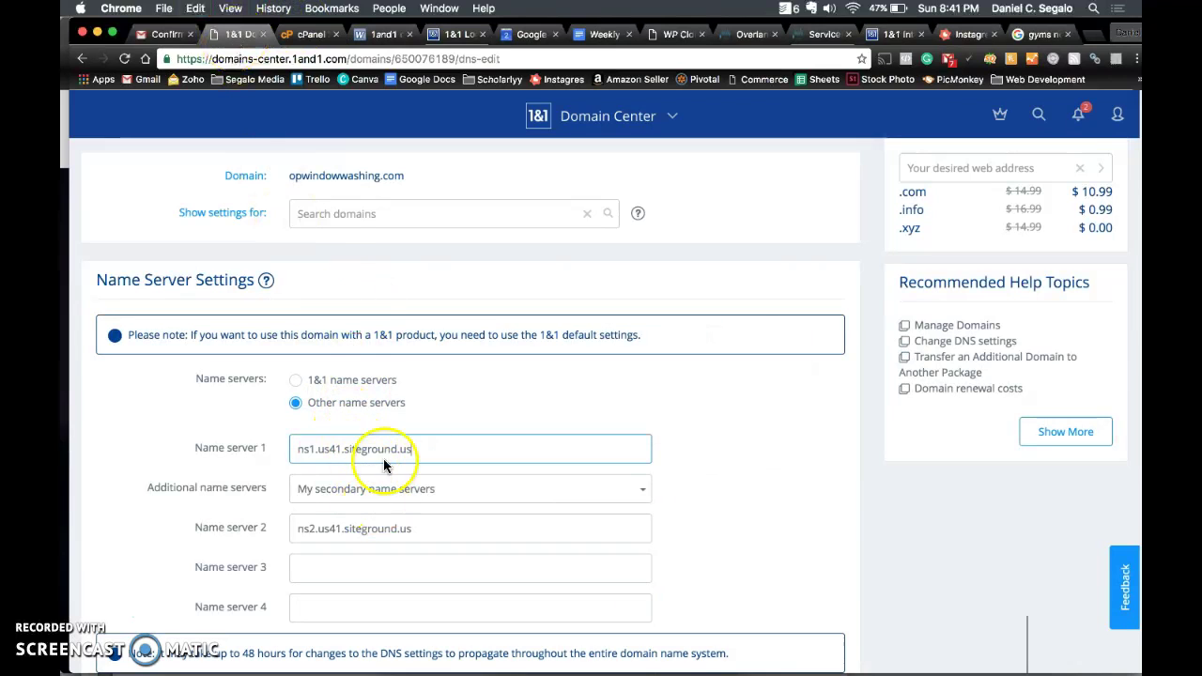
{"action": "left_click", "coordinate": [309, 36]}
{"action": "left_click_drag", "start_coordinate": [400, 298], "coordinate": [295, 293]}
Step: Confirm Name server 2 as ns2.us41.siteground.us and save the 1&1 name server settings
{"action": "left_click", "coordinate": [235, 35]}
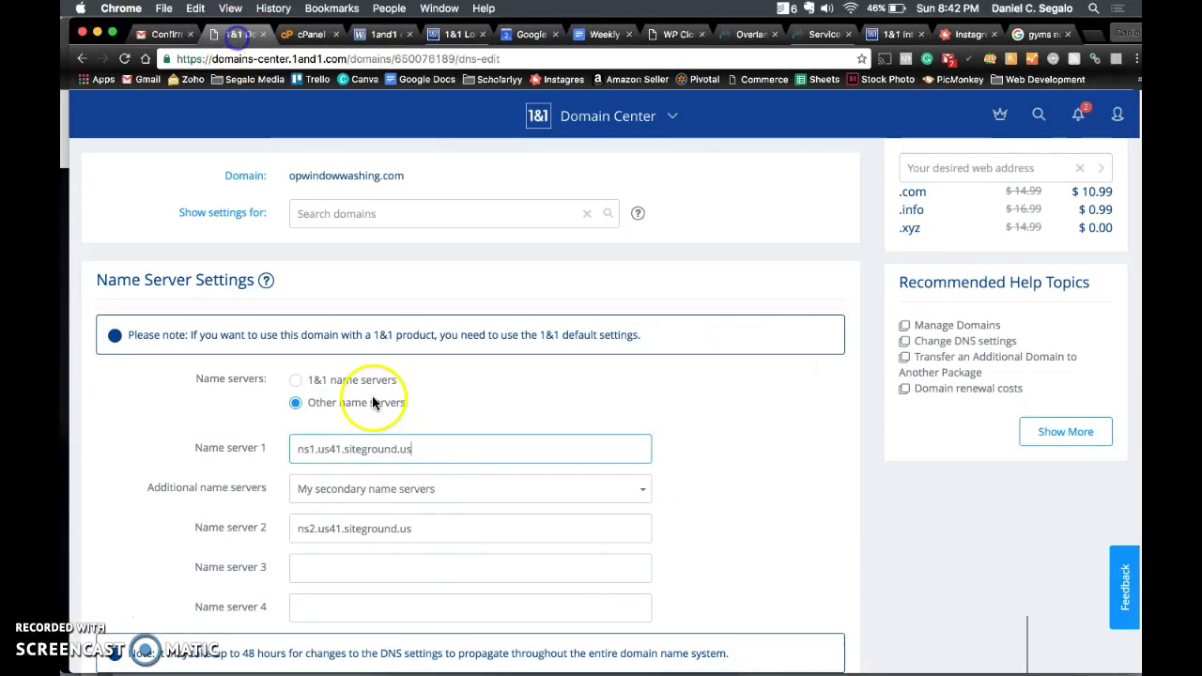
{"action": "triple_click", "coordinate": [416, 532]}
{"action": "left_click", "coordinate": [449, 500]}
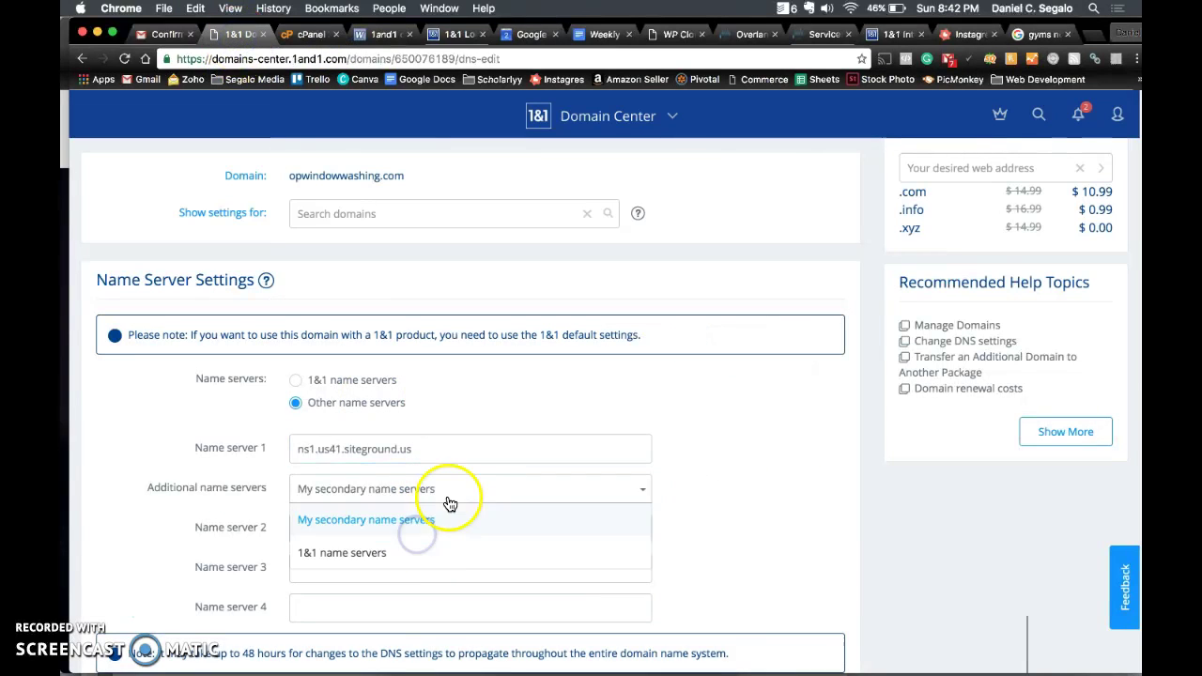
{"action": "left_click", "coordinate": [730, 523]}
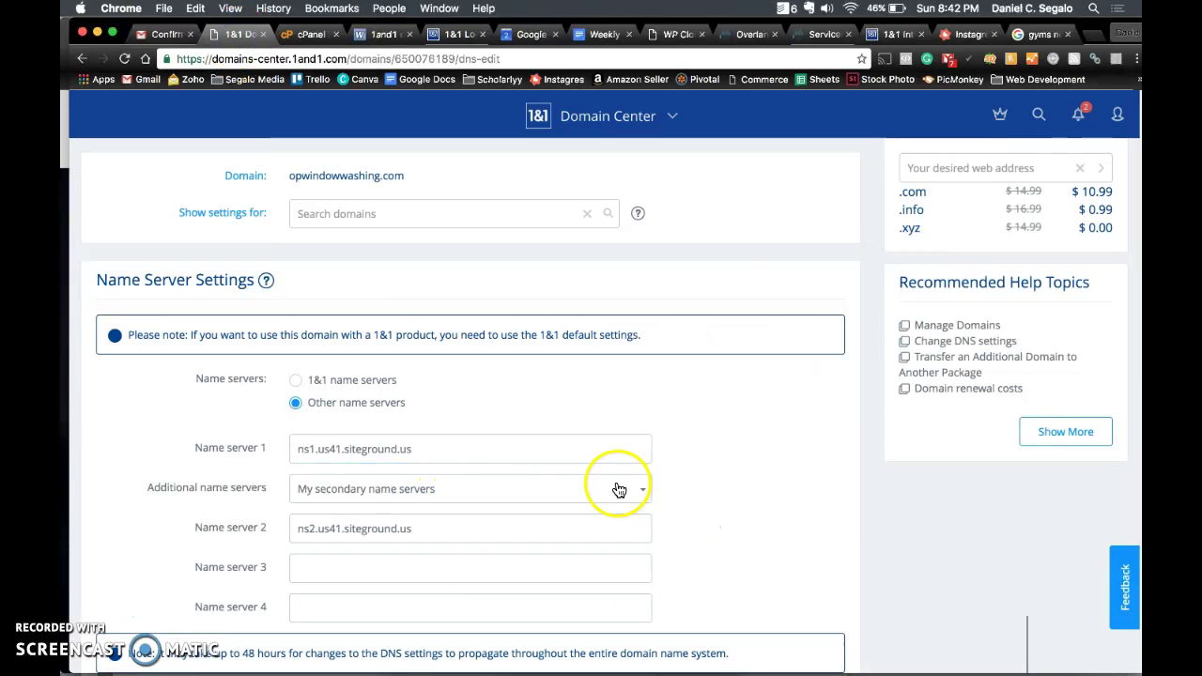
{"action": "triple_click", "coordinate": [416, 528]}
{"action": "left_click", "coordinate": [482, 520]}
{"action": "scroll", "coordinate": [729, 499], "scroll_direction": "down", "scroll_amount": 3}
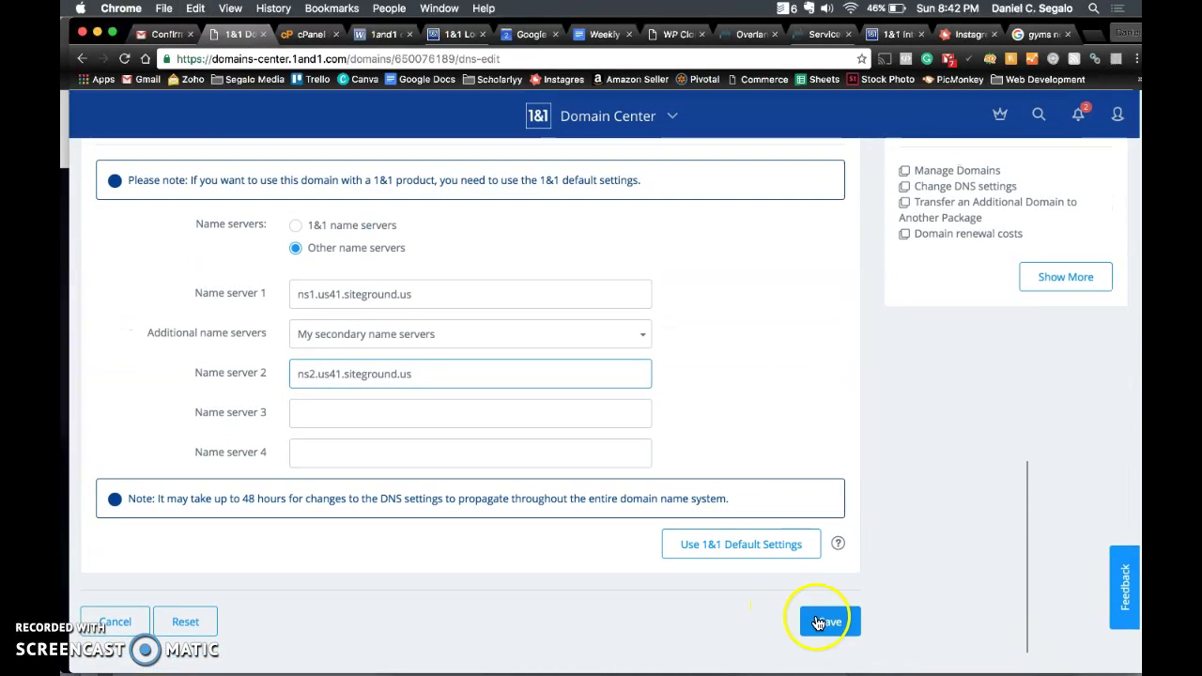
{"action": "left_click", "coordinate": [819, 622]}
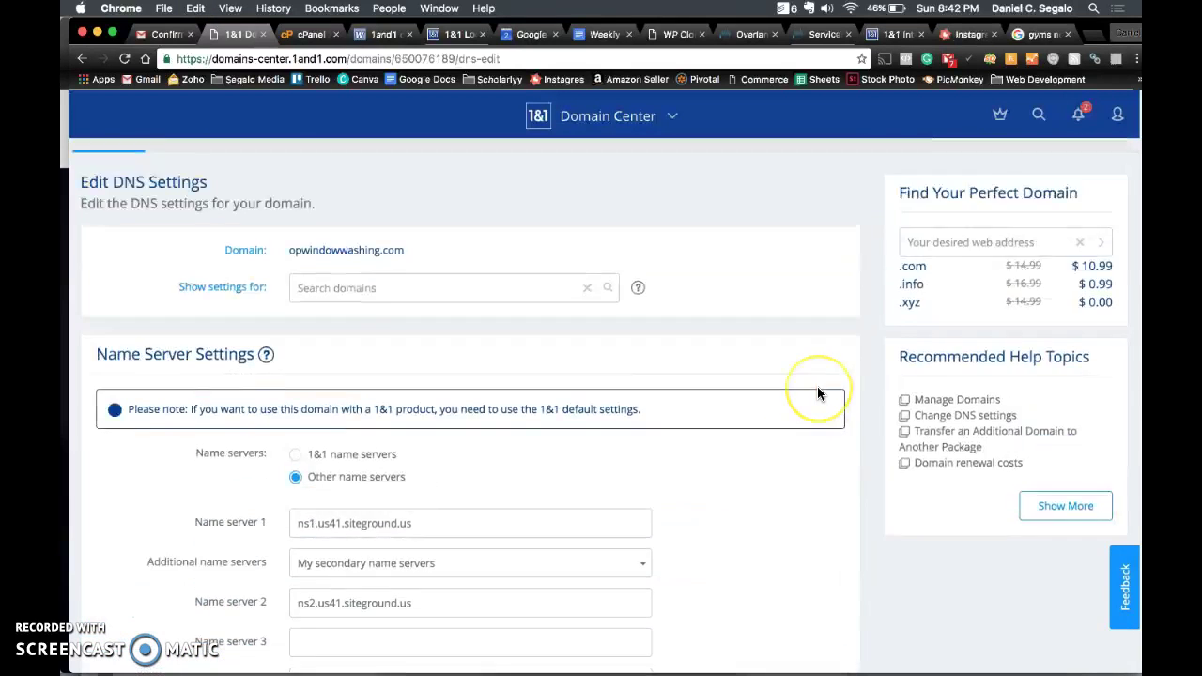
{"action": "scroll", "coordinate": [817, 393], "scroll_direction": "down", "scroll_amount": 5}
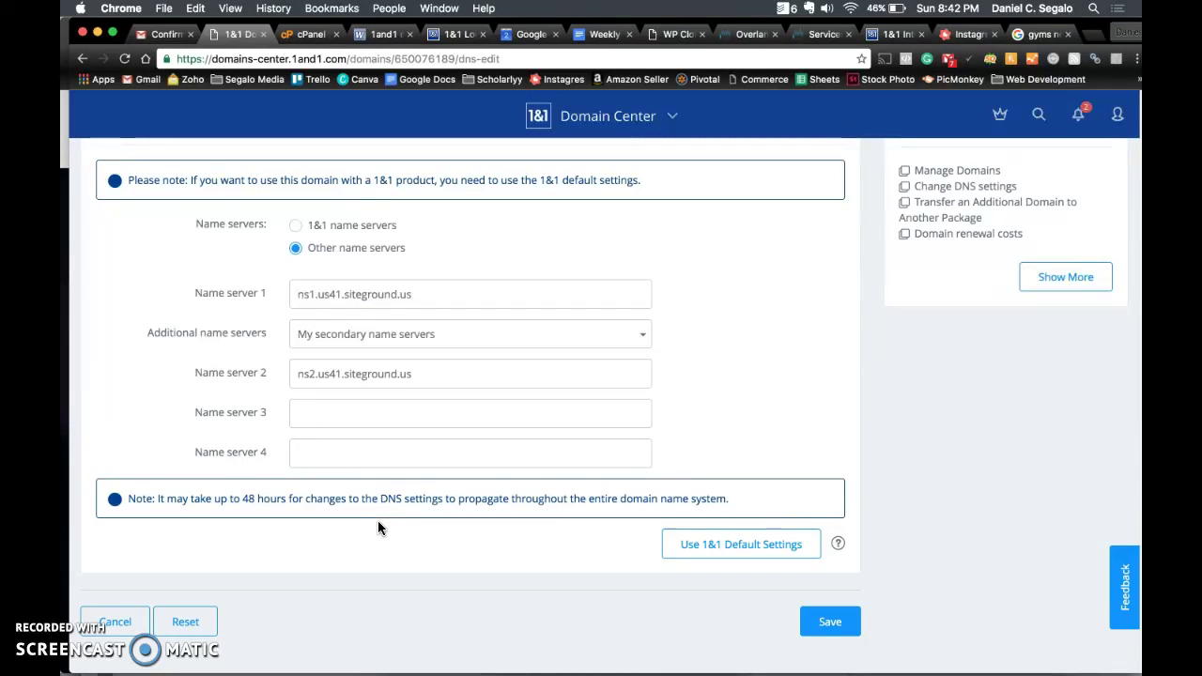
{"action": "left_click", "coordinate": [310, 33]}
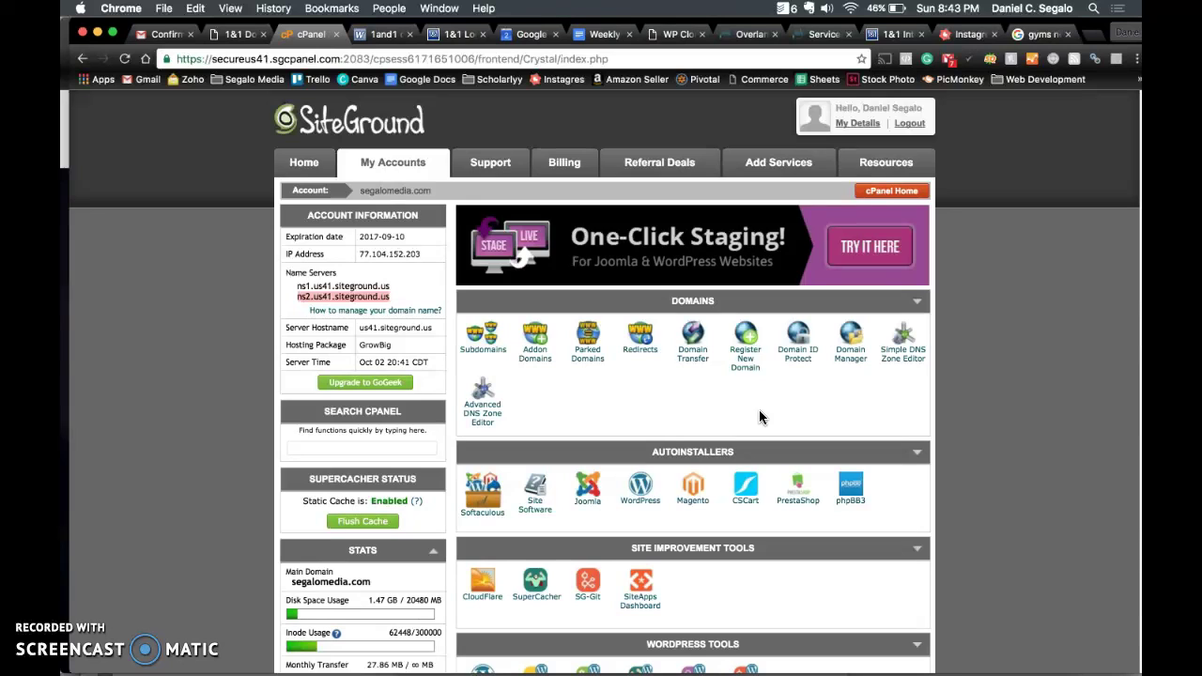
Step: Open Addon Domains and paste opwindowwashing.com, copied from 1&1, as the new domain name
{"action": "left_click", "coordinate": [558, 407]}
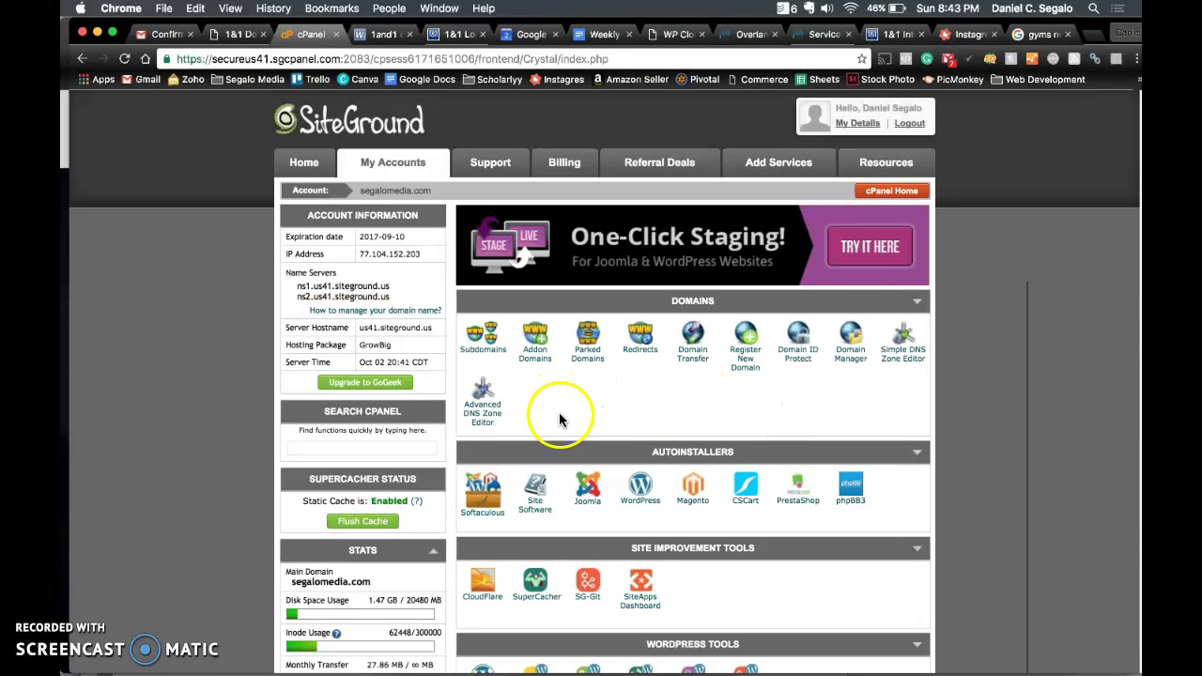
{"action": "left_click", "coordinate": [537, 358]}
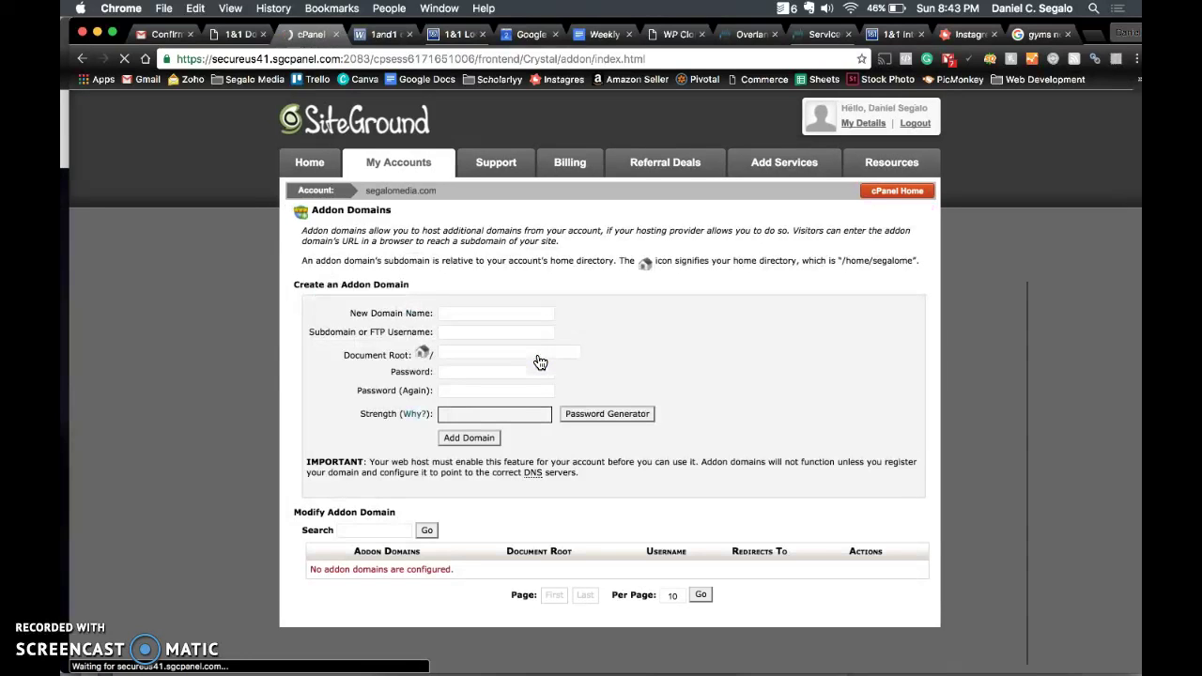
{"action": "left_click", "coordinate": [507, 309]}
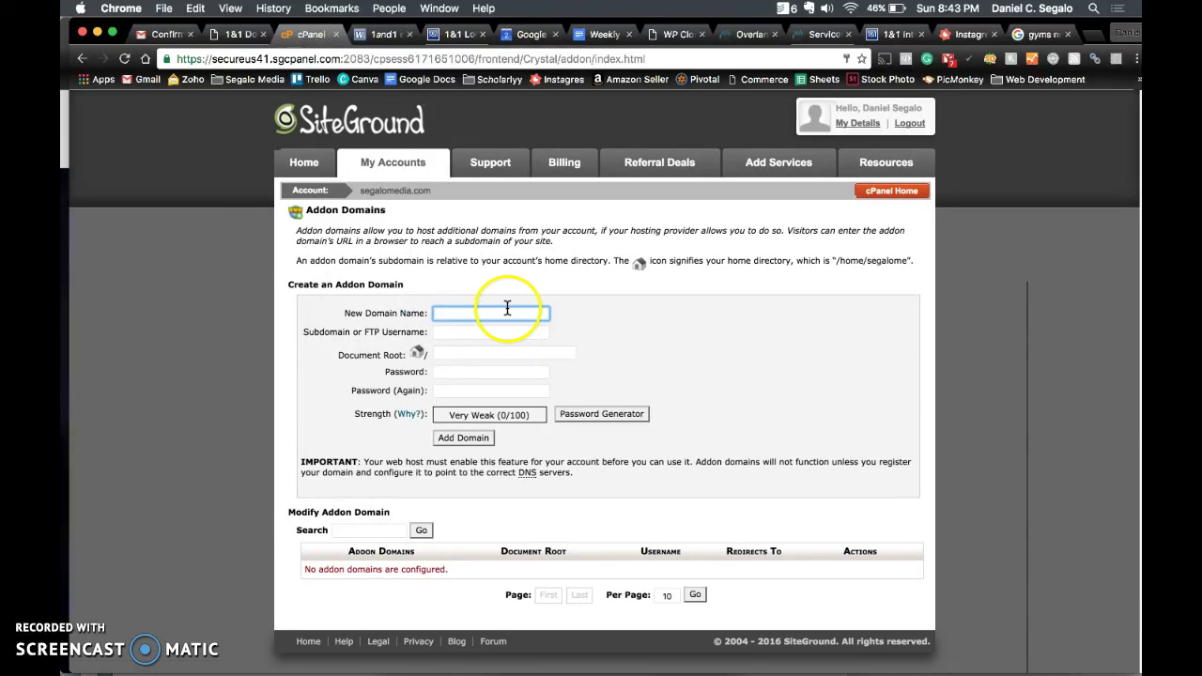
{"action": "left_click", "coordinate": [235, 34]}
{"action": "scroll", "coordinate": [597, 293], "scroll_direction": "up", "scroll_amount": 3}
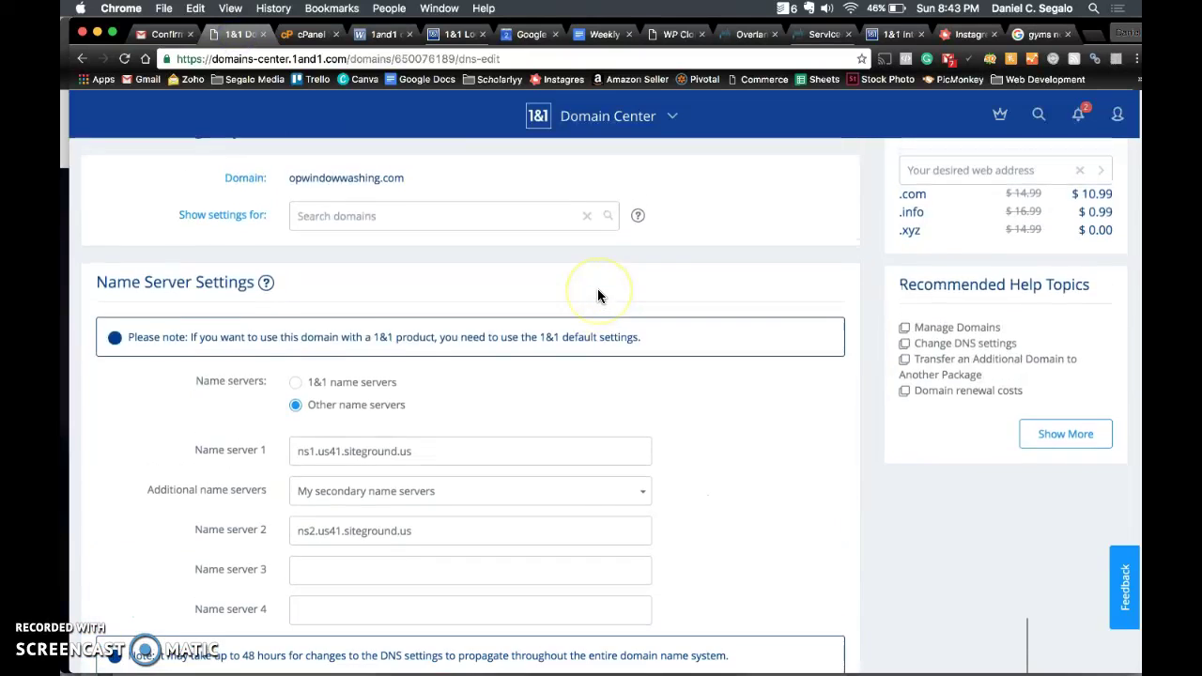
{"action": "scroll", "coordinate": [597, 288], "scroll_direction": "up", "scroll_amount": 3}
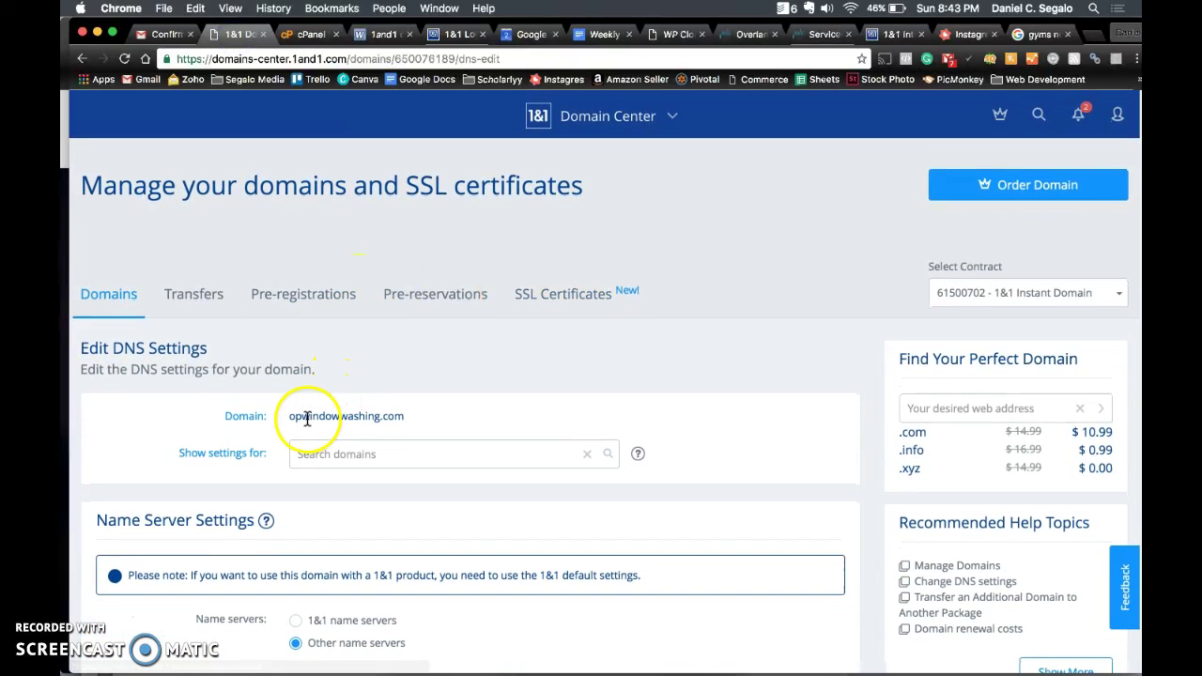
{"action": "left_click_drag", "start_coordinate": [405, 416], "coordinate": [295, 416]}
{"action": "key", "text": "super+c"}
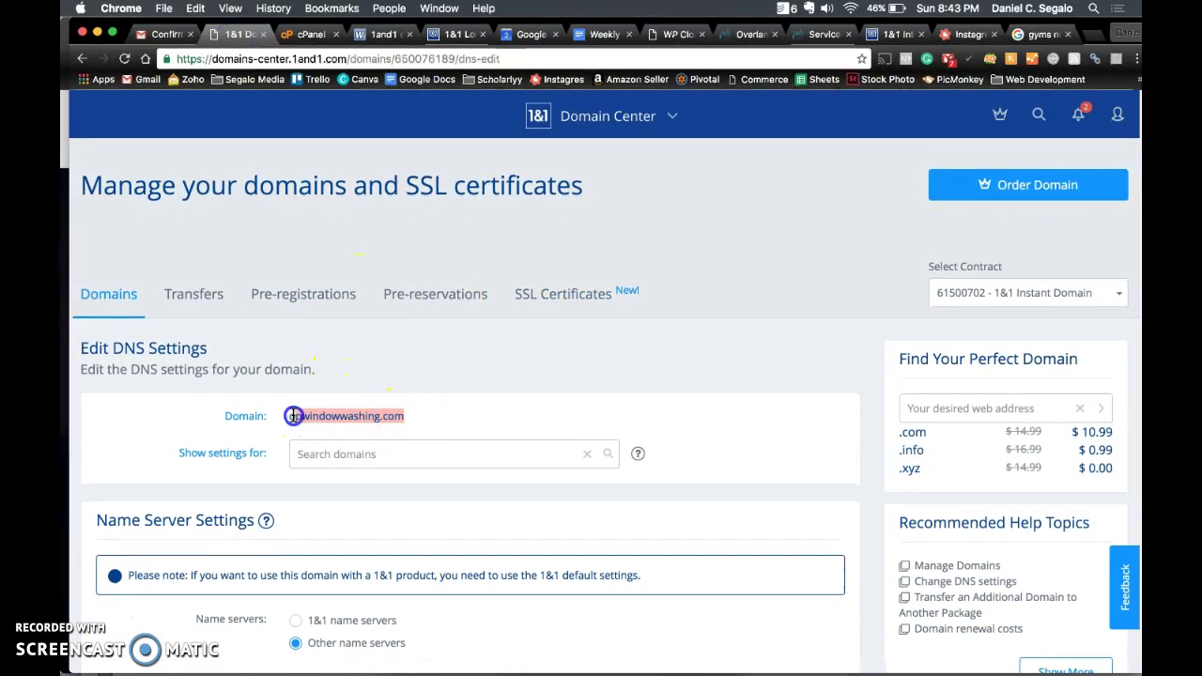
{"action": "left_click", "coordinate": [316, 38]}
{"action": "key", "text": "super+v"}
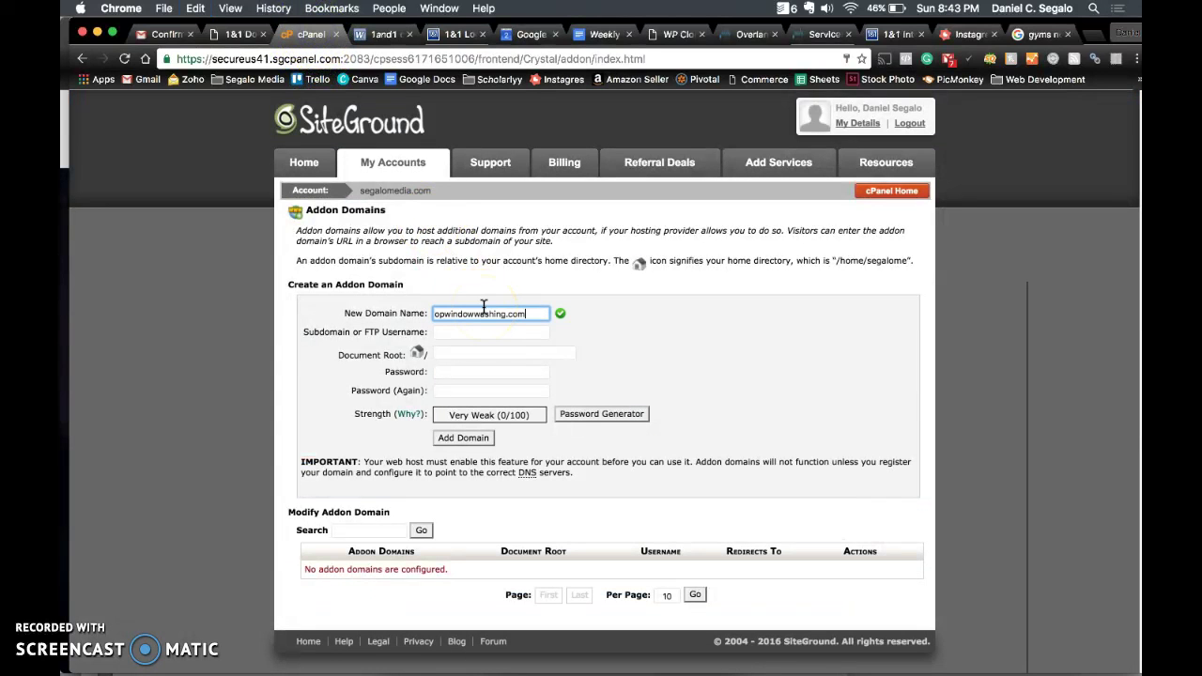
Step: Accept the auto-filled FTP username and document root, enter and confirm a password, and add the domain
{"action": "left_click", "coordinate": [534, 335]}
{"action": "left_click", "coordinate": [533, 335]}
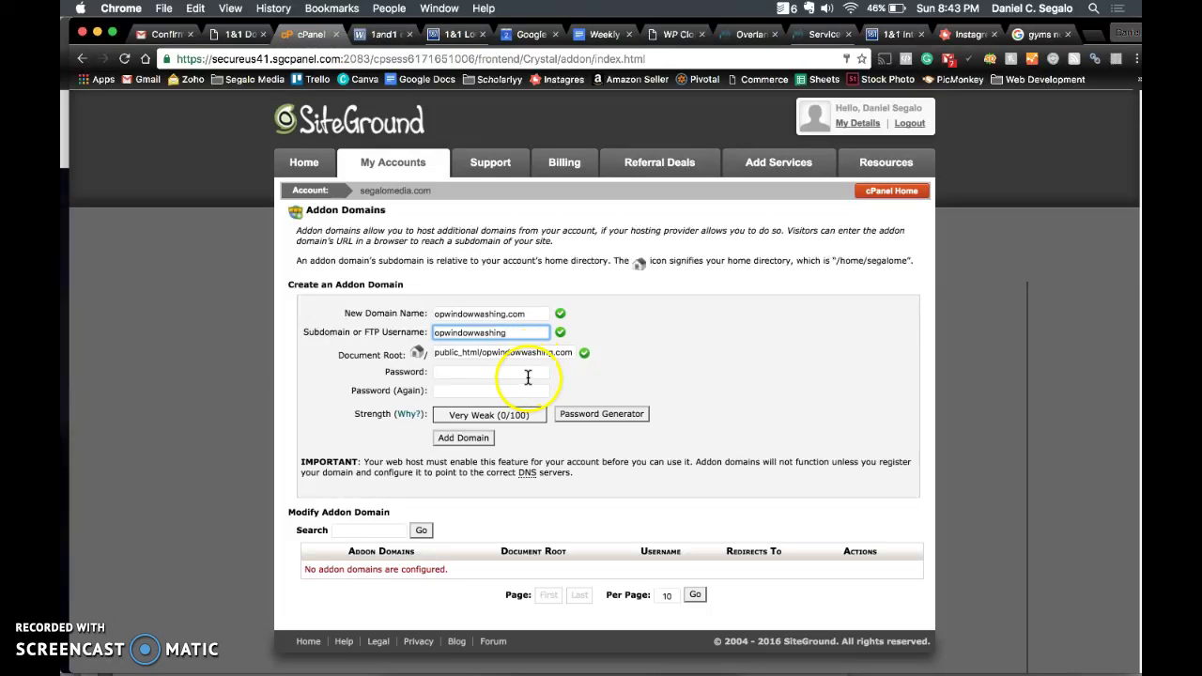
{"action": "left_click", "coordinate": [527, 374]}
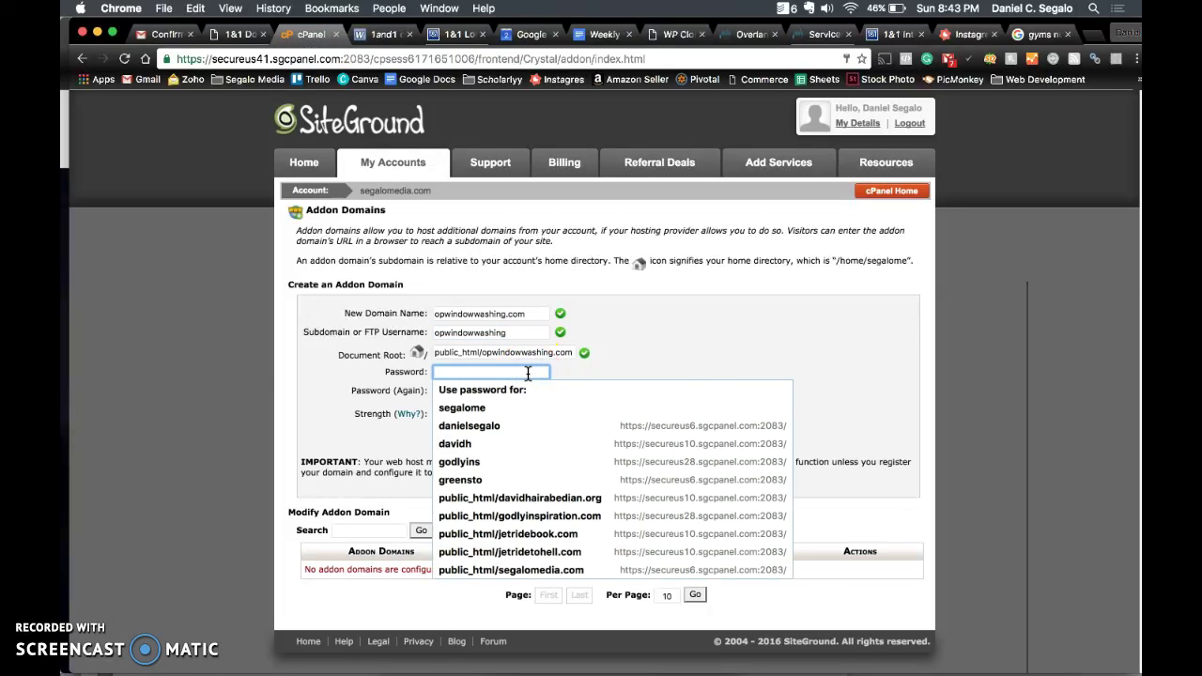
{"action": "type", "text": "•••••"}
{"action": "key", "text": "Tab"}
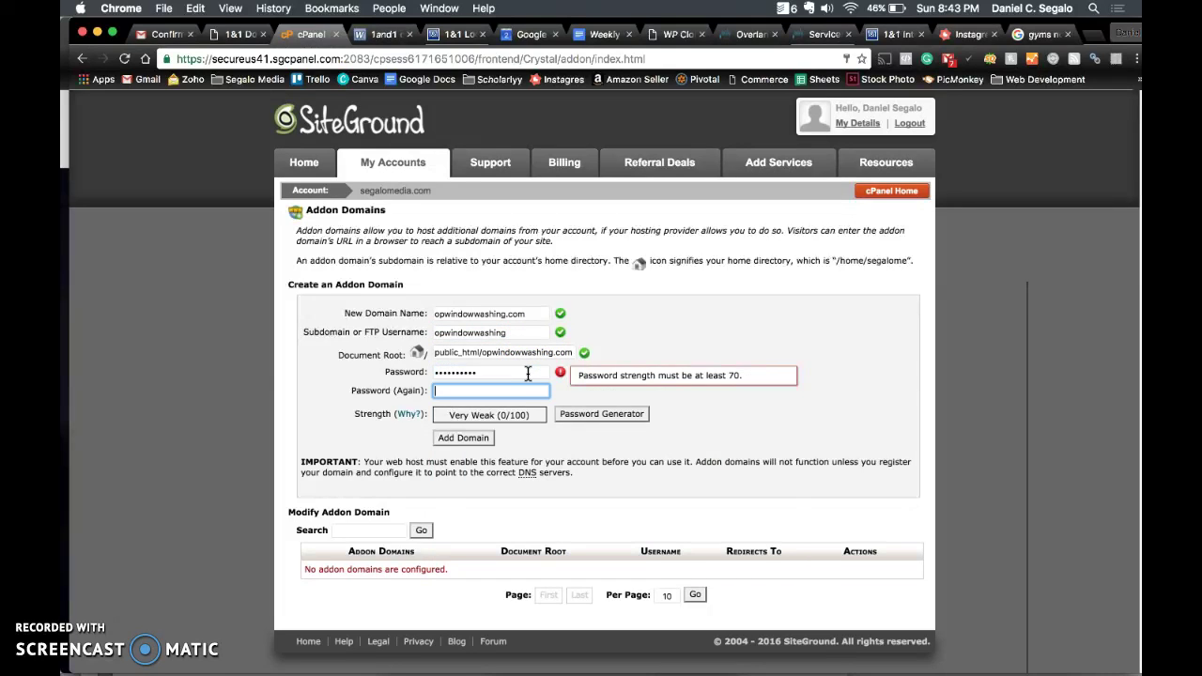
{"action": "type", "text": "••••"}
{"action": "key", "text": "BackSpace"}
{"action": "key", "text": "BackSpace"}
{"action": "key", "text": "BackSpace"}
{"action": "key", "text": "BackSpace"}
{"action": "type", "text": "•••"}
{"action": "key", "text": "BackSpace"}
{"action": "key", "text": "BackSpace"}
{"action": "key", "text": "BackSpace"}
{"action": "type", "text": "•"}
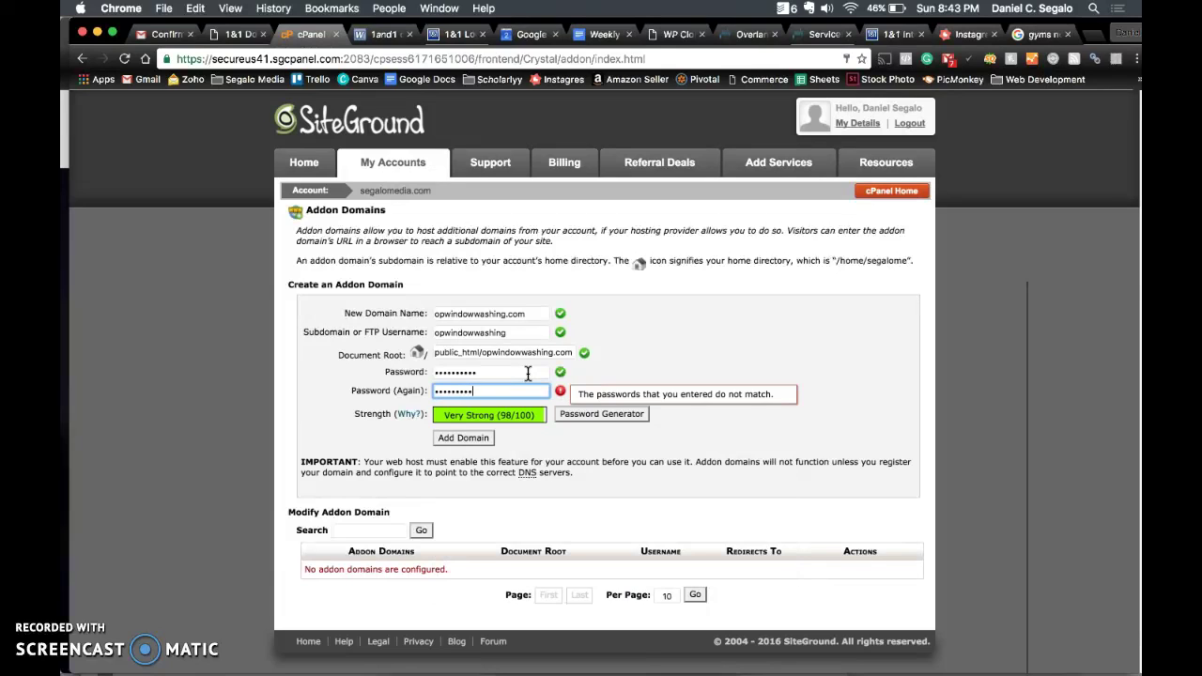
{"action": "type", "text": "•"}
{"action": "left_click", "coordinate": [477, 442]}
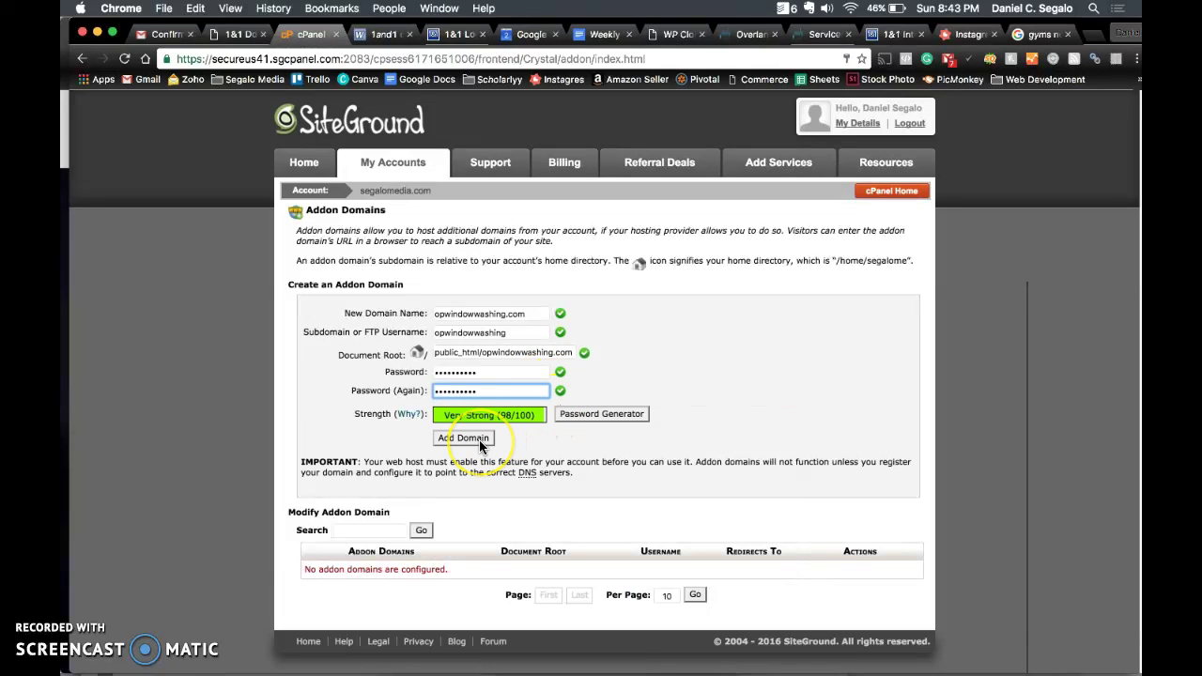
{"action": "left_click", "coordinate": [478, 440]}
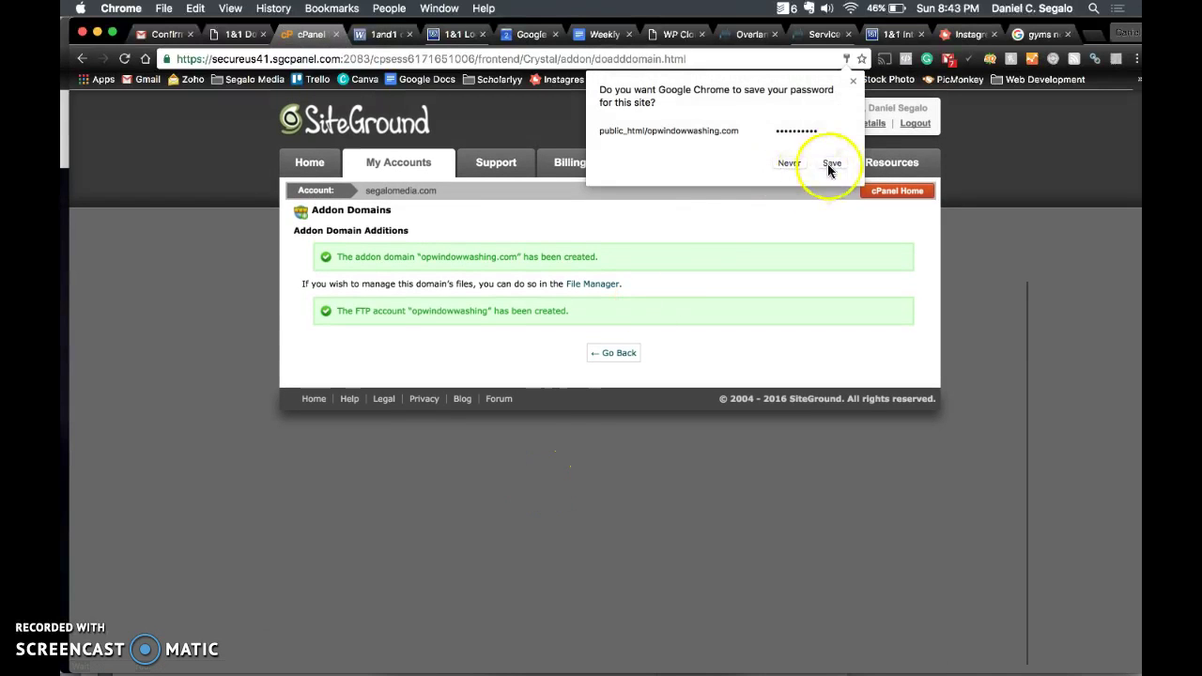
Step: Save the new password in Chrome and return to the cPanel home page
{"action": "left_click", "coordinate": [832, 162]}
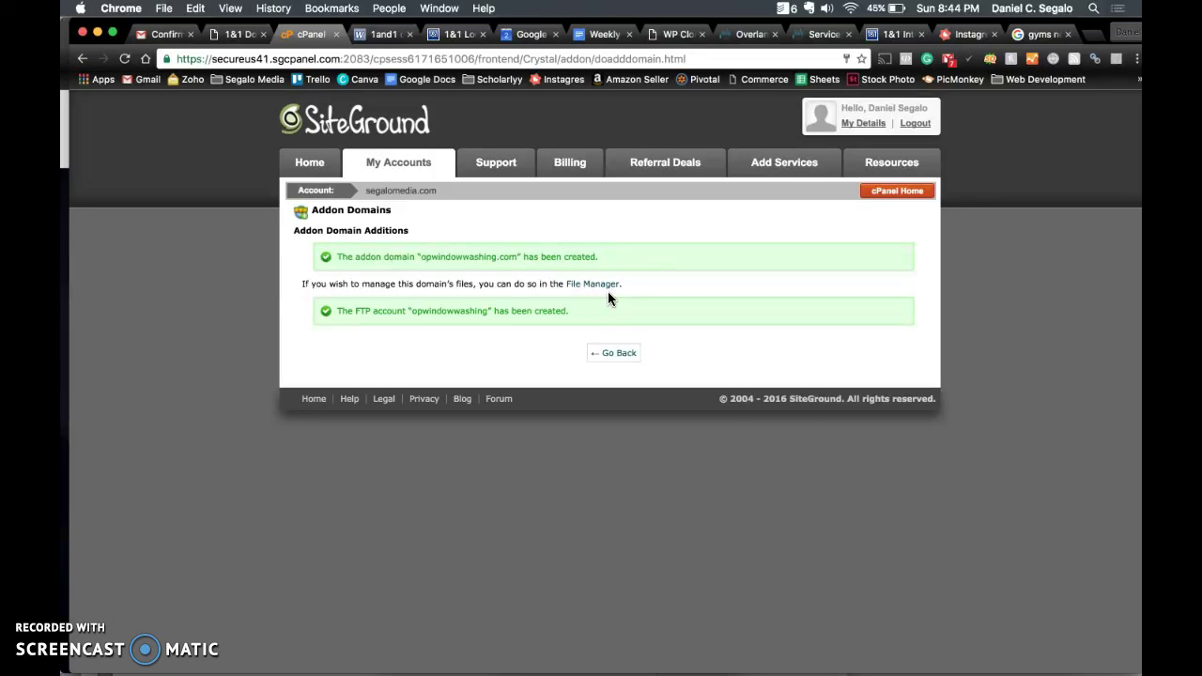
{"action": "left_click", "coordinate": [890, 199]}
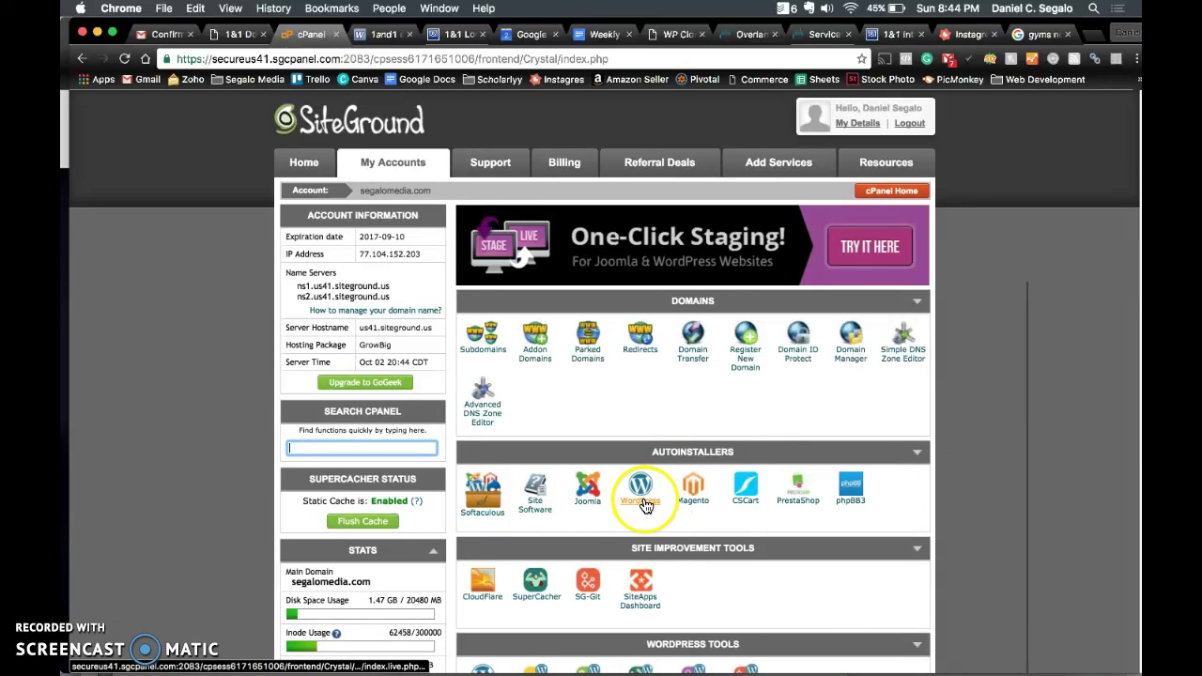
Step: Start a new WordPress install in Softaculous with opwindowwashing.com as the domain and no subdirectory
{"action": "left_click", "coordinate": [486, 518]}
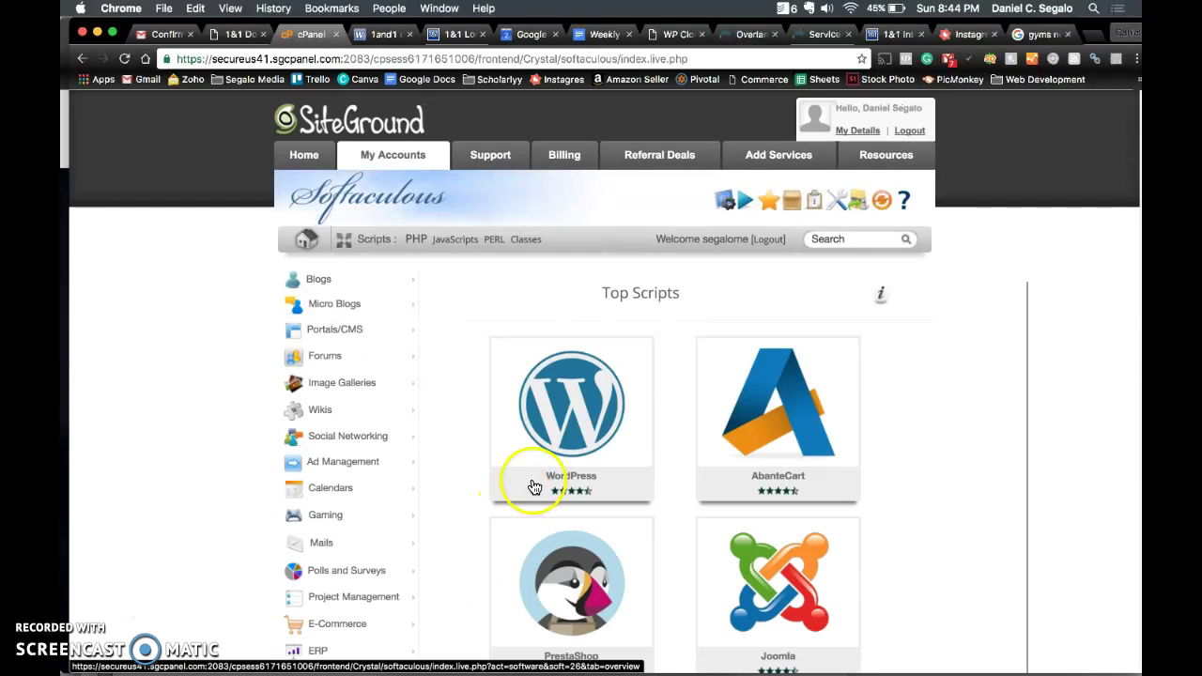
{"action": "mouse_move", "coordinate": [601, 418]}
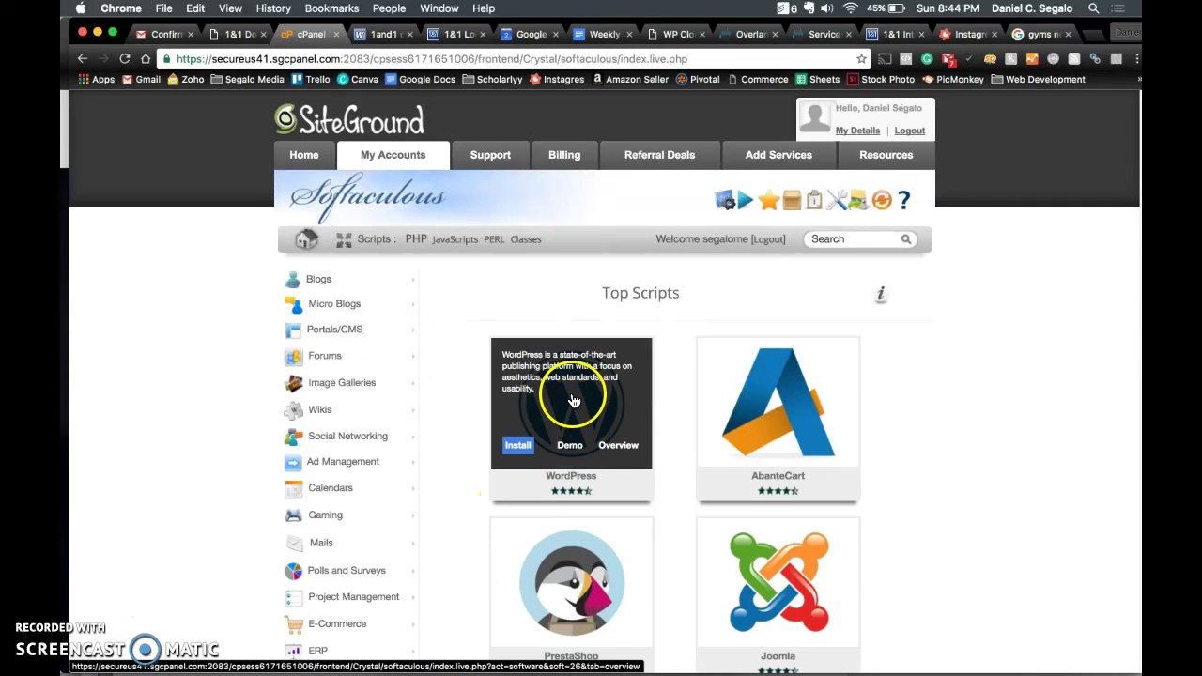
{"action": "scroll", "coordinate": [574, 401], "scroll_direction": "down", "scroll_amount": 1}
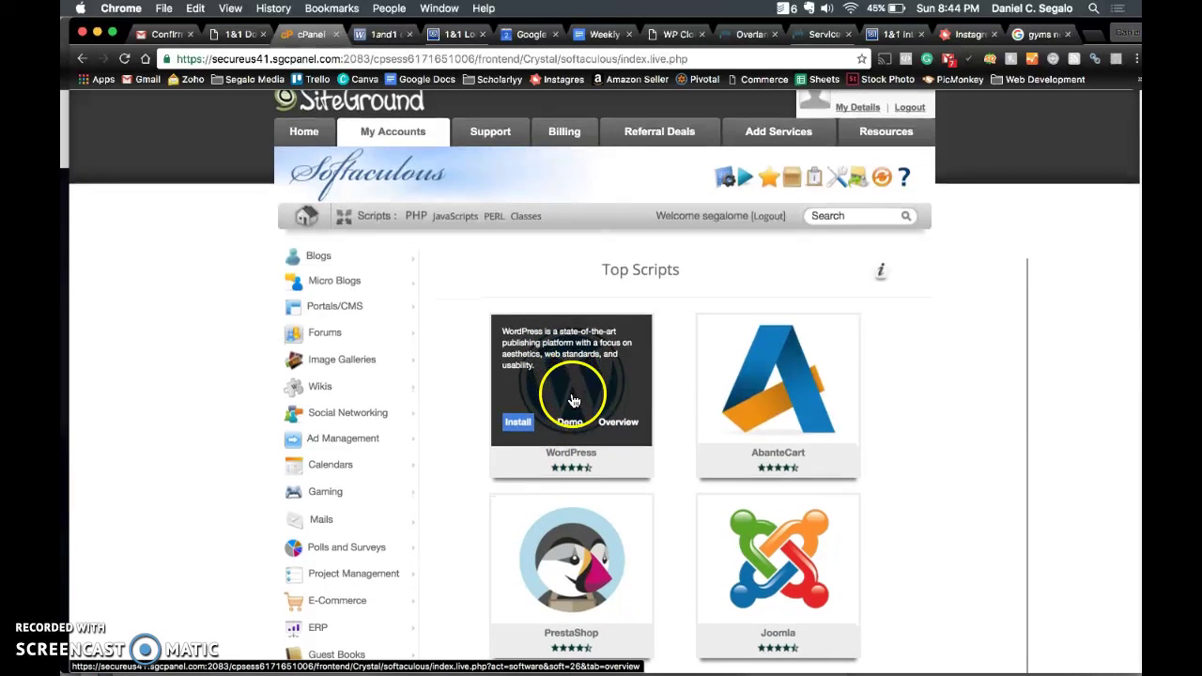
{"action": "left_click", "coordinate": [518, 427]}
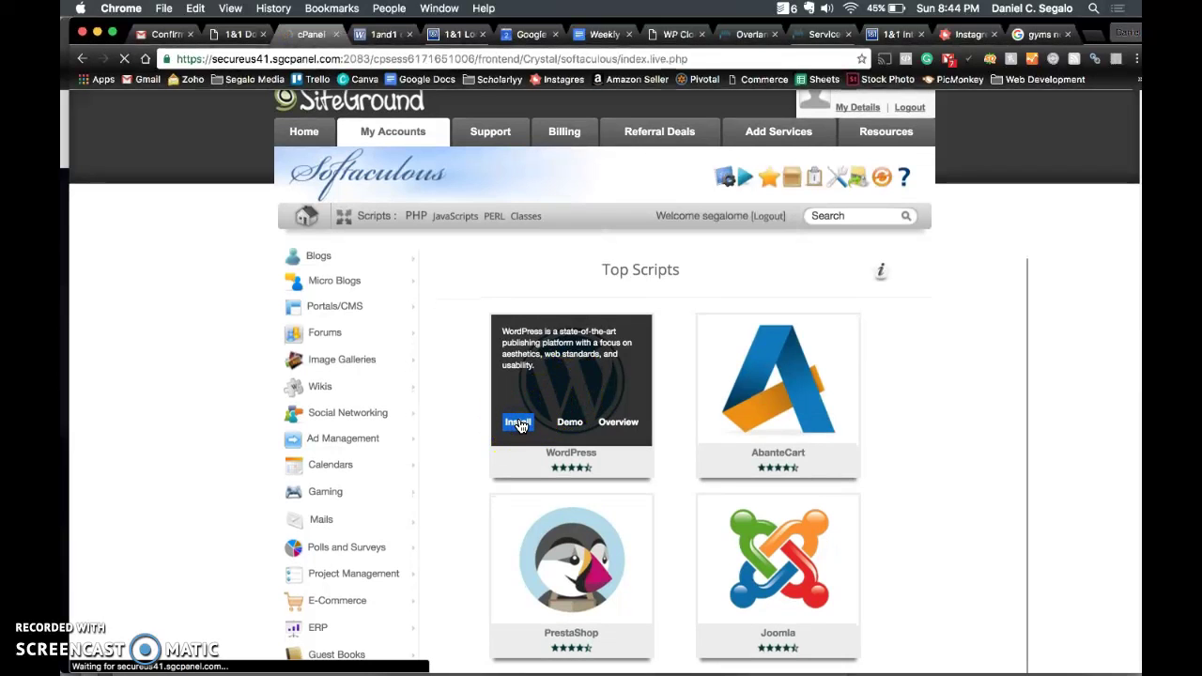
{"action": "scroll", "coordinate": [921, 424], "scroll_direction": "down", "scroll_amount": 1}
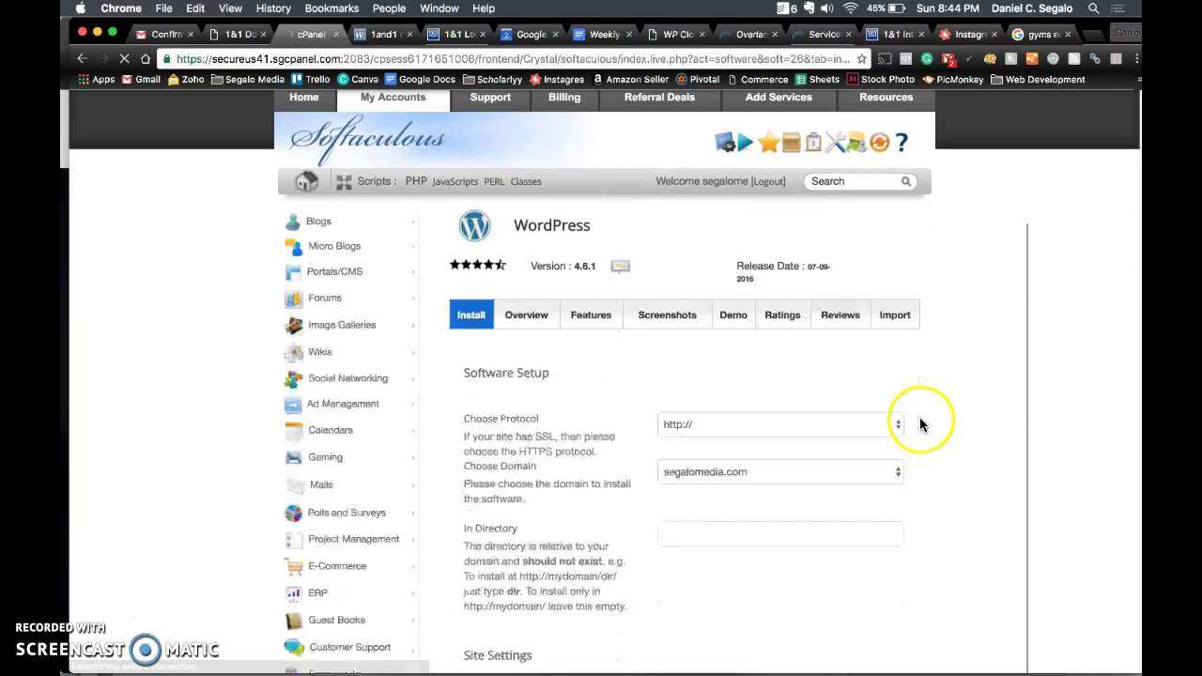
{"action": "scroll", "coordinate": [919, 423], "scroll_direction": "down", "scroll_amount": 3}
{"action": "left_click", "coordinate": [852, 333]}
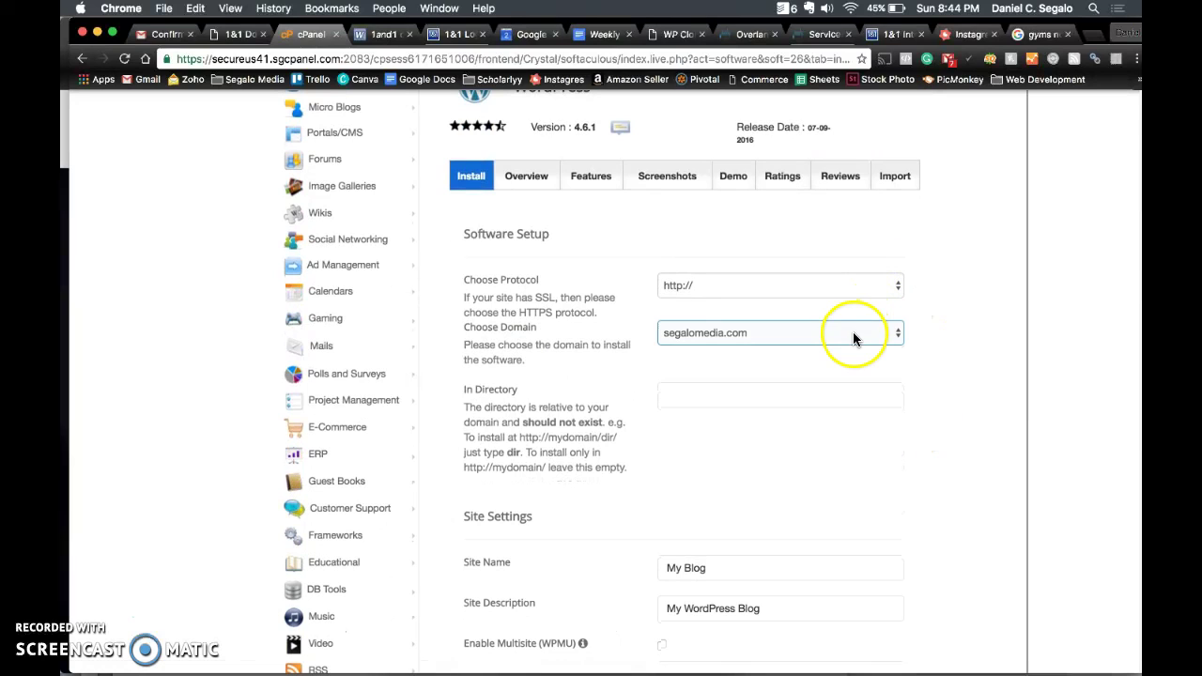
{"action": "left_click", "coordinate": [854, 335]}
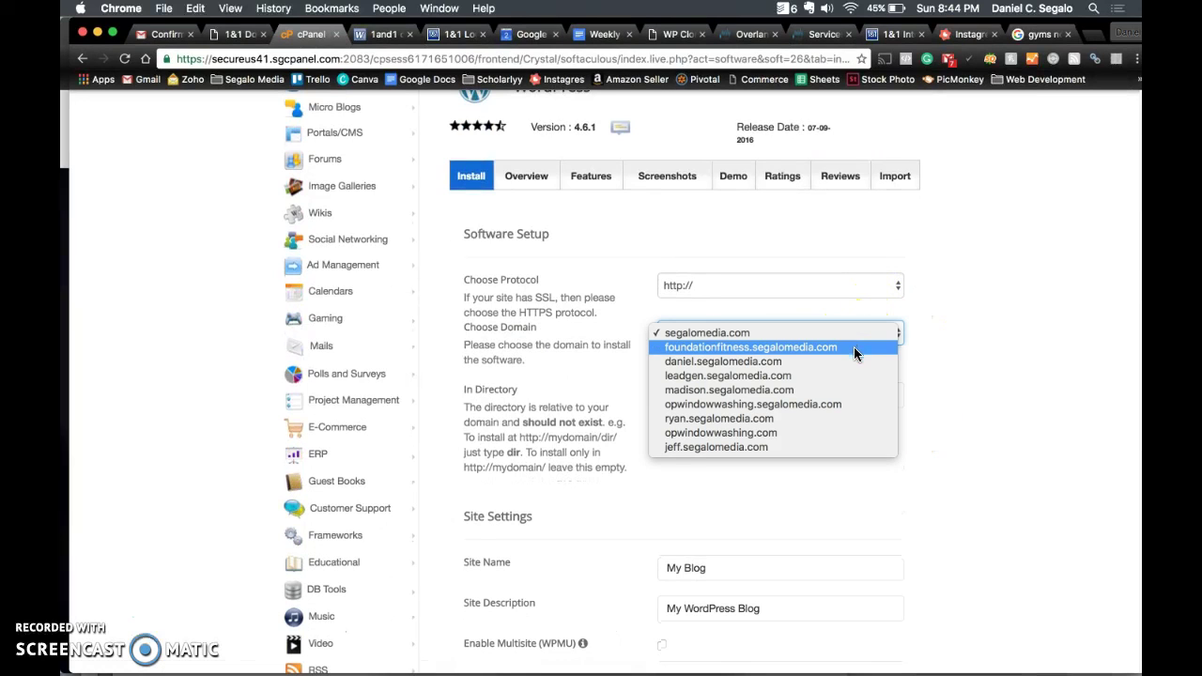
{"action": "left_click", "coordinate": [836, 432]}
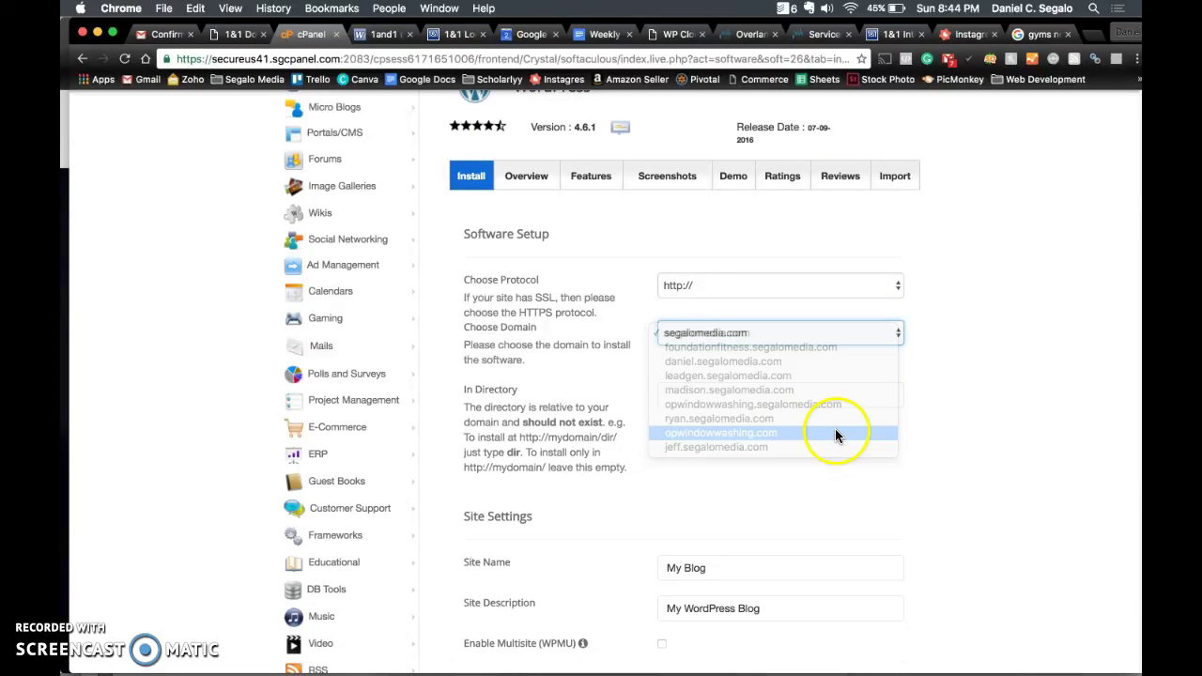
{"action": "scroll", "coordinate": [831, 399], "scroll_direction": "down", "scroll_amount": 5}
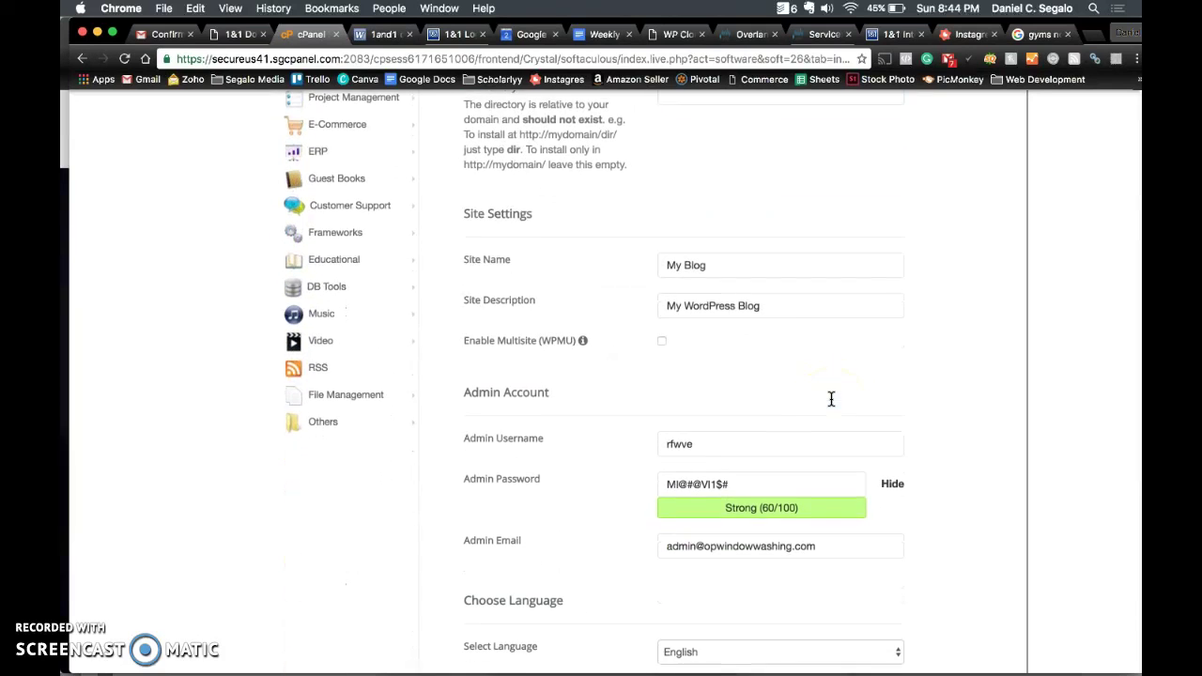
Step: Replace the admin username and enter a new, simple admin password
{"action": "left_click", "coordinate": [739, 405]}
{"action": "double_click", "coordinate": [739, 404]}
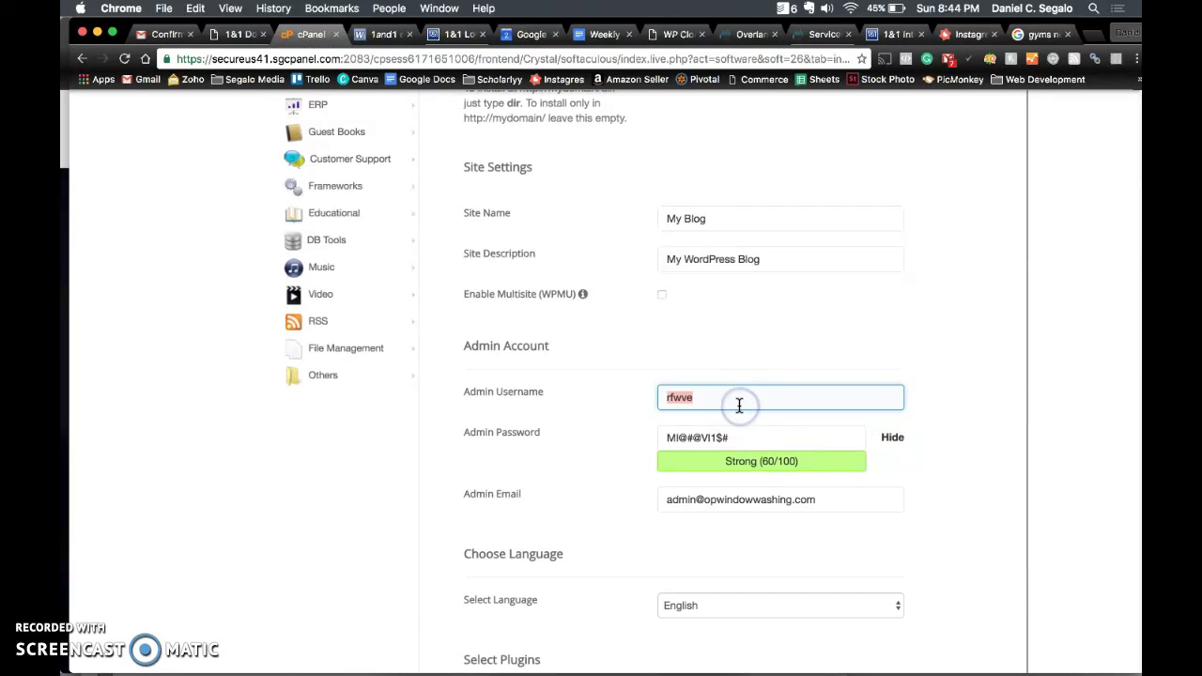
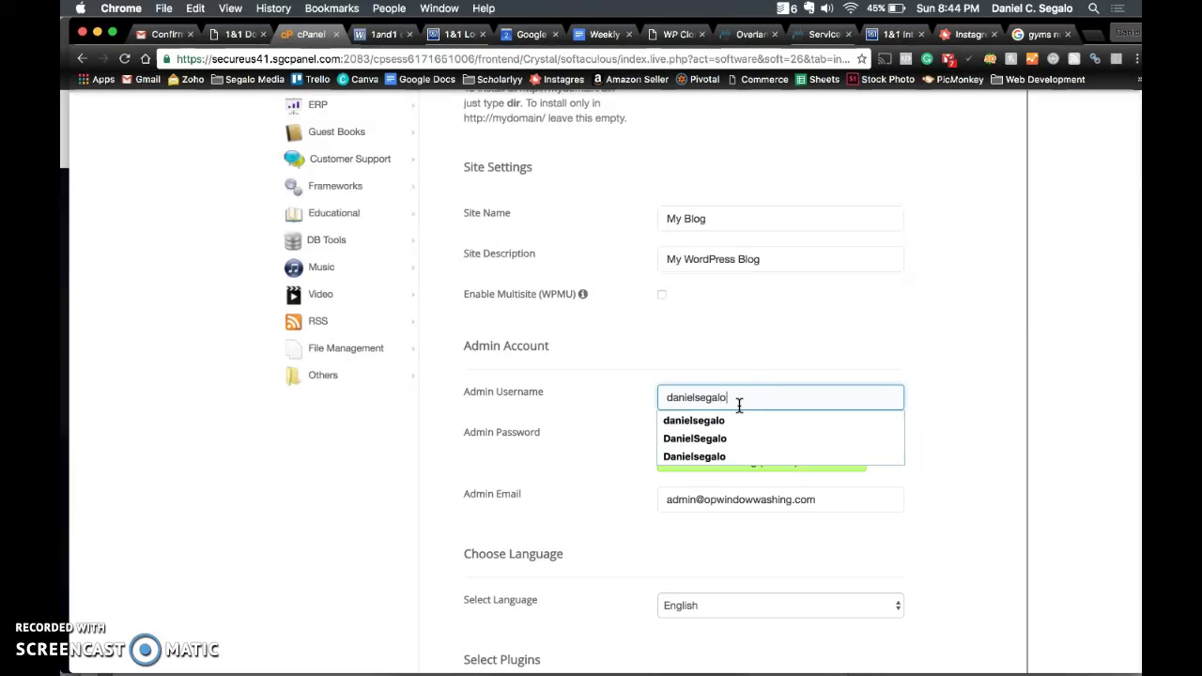
{"action": "key", "text": "Tab"}
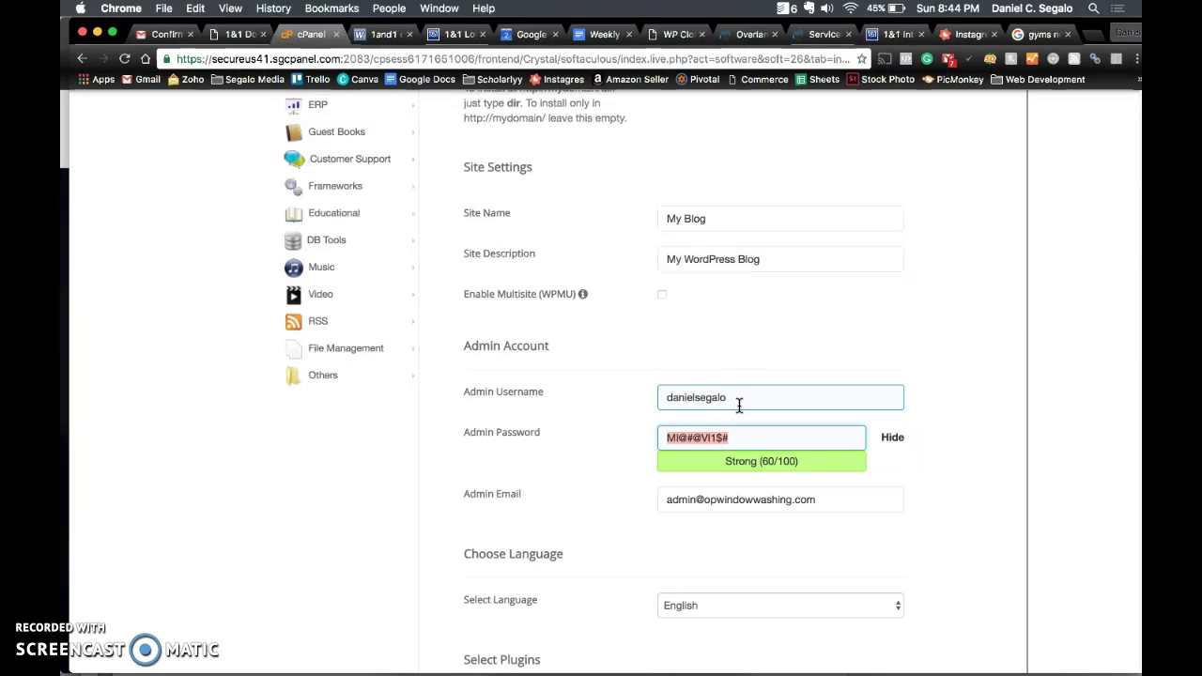
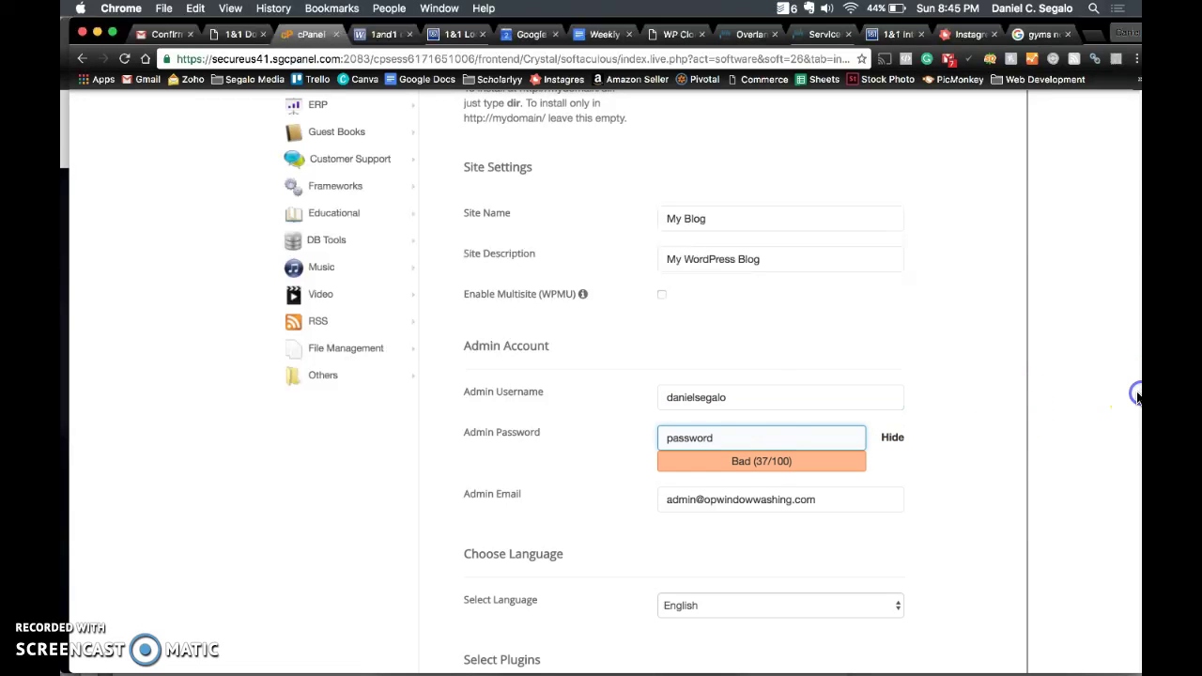
Step: Review the remaining install options, keeping the admin email, English language, no plugins and theme None
{"action": "scroll", "coordinate": [995, 395], "scroll_direction": "down", "scroll_amount": 3}
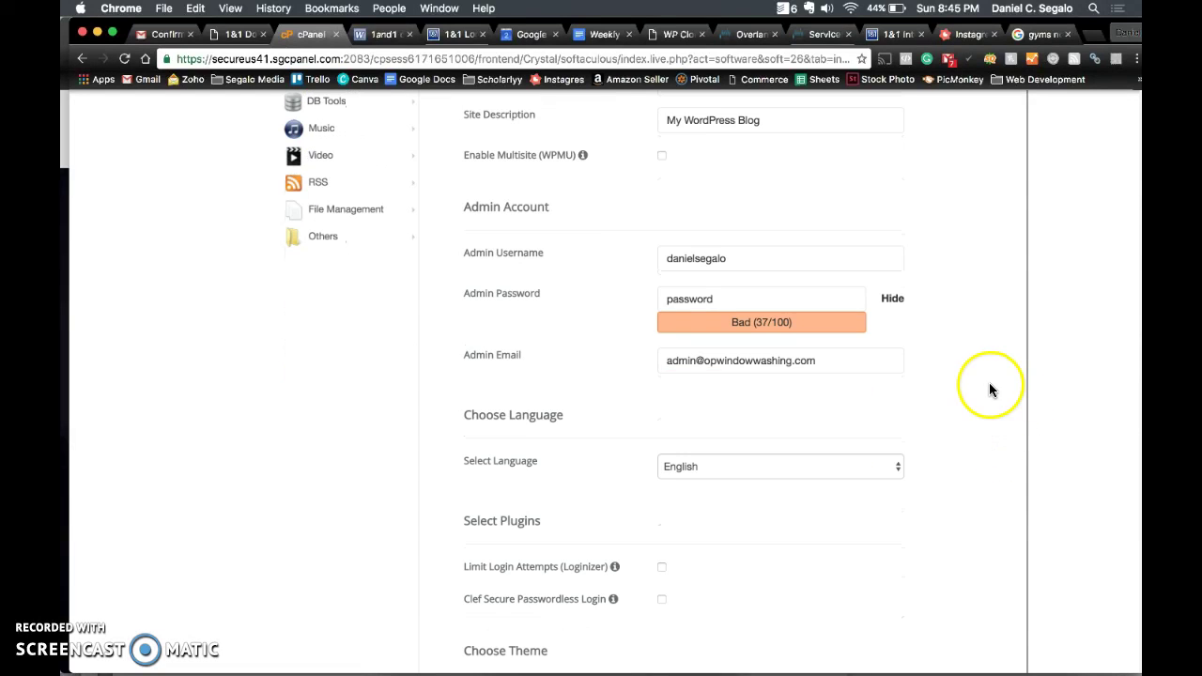
{"action": "scroll", "coordinate": [785, 376], "scroll_direction": "down", "scroll_amount": 1}
{"action": "left_click", "coordinate": [764, 316]}
{"action": "left_click", "coordinate": [742, 357]}
{"action": "scroll", "coordinate": [753, 380], "scroll_direction": "up", "scroll_amount": 5}
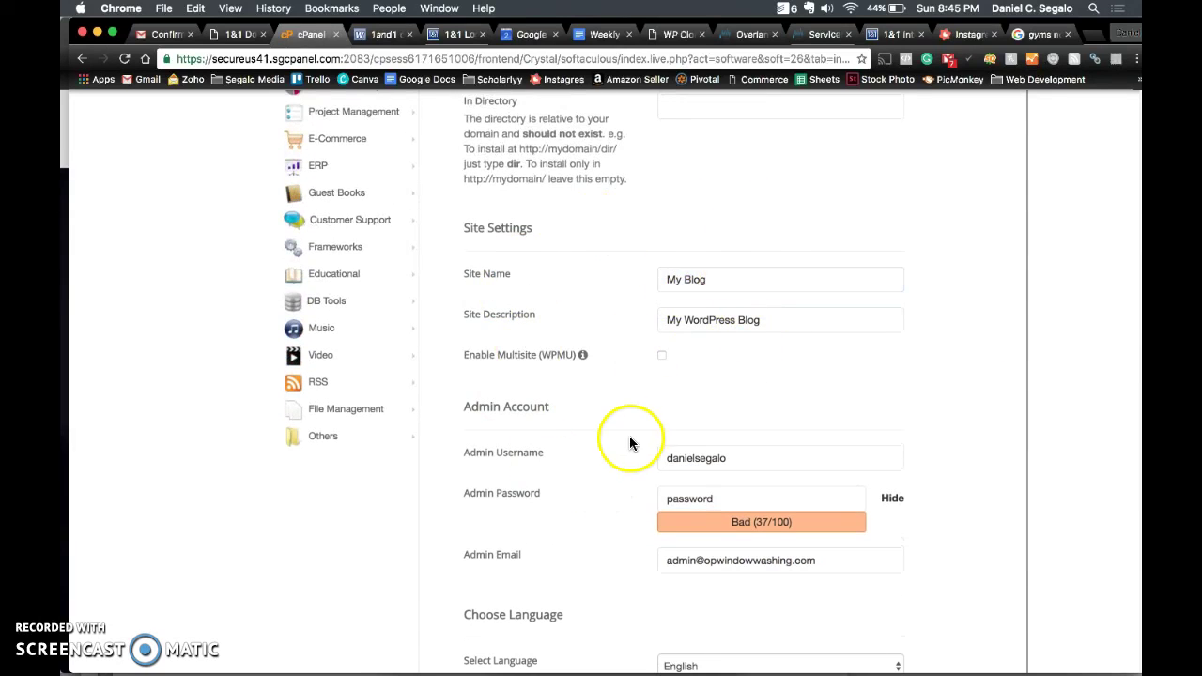
{"action": "scroll", "coordinate": [630, 443], "scroll_direction": "down", "scroll_amount": 2}
{"action": "scroll", "coordinate": [629, 444], "scroll_direction": "down", "scroll_amount": 4}
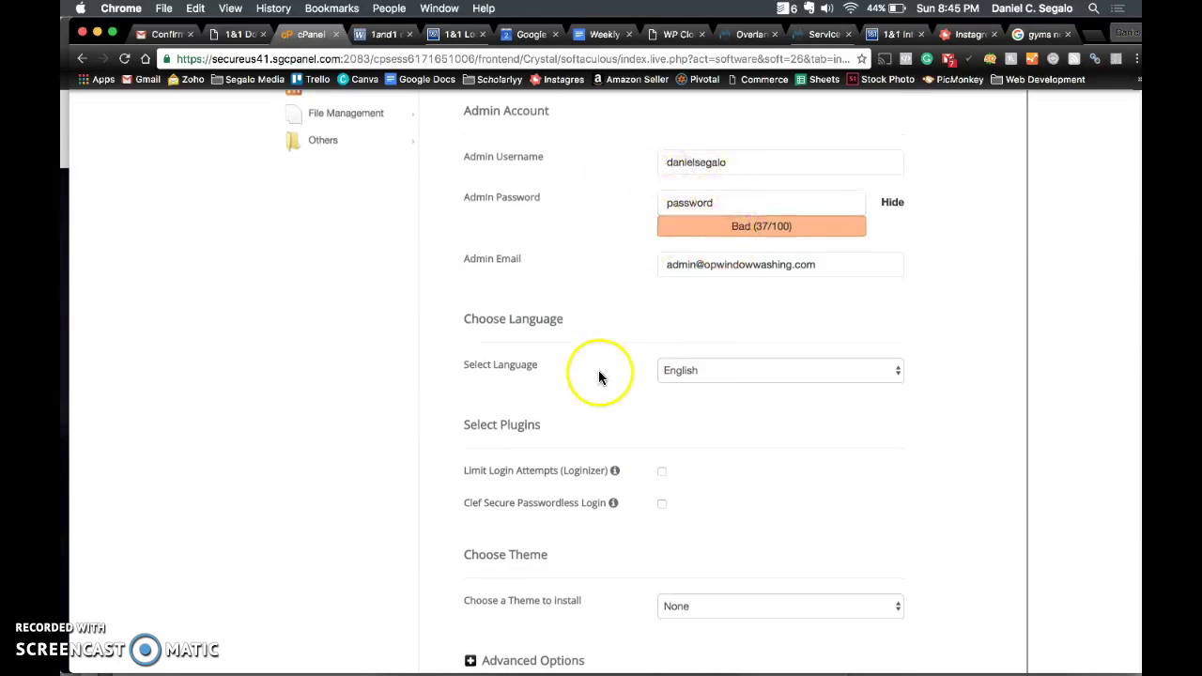
{"action": "scroll", "coordinate": [598, 376], "scroll_direction": "down", "scroll_amount": 5}
{"action": "scroll", "coordinate": [599, 377], "scroll_direction": "up", "scroll_amount": 15}
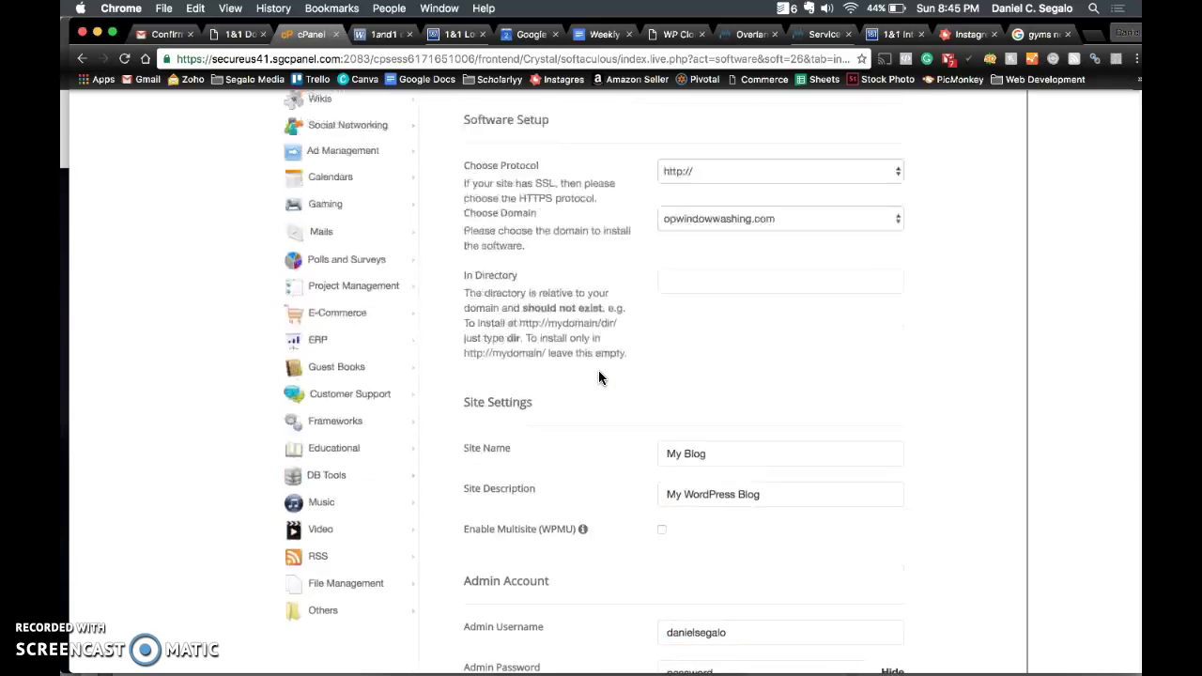
{"action": "scroll", "coordinate": [676, 298], "scroll_direction": "down", "scroll_amount": 15}
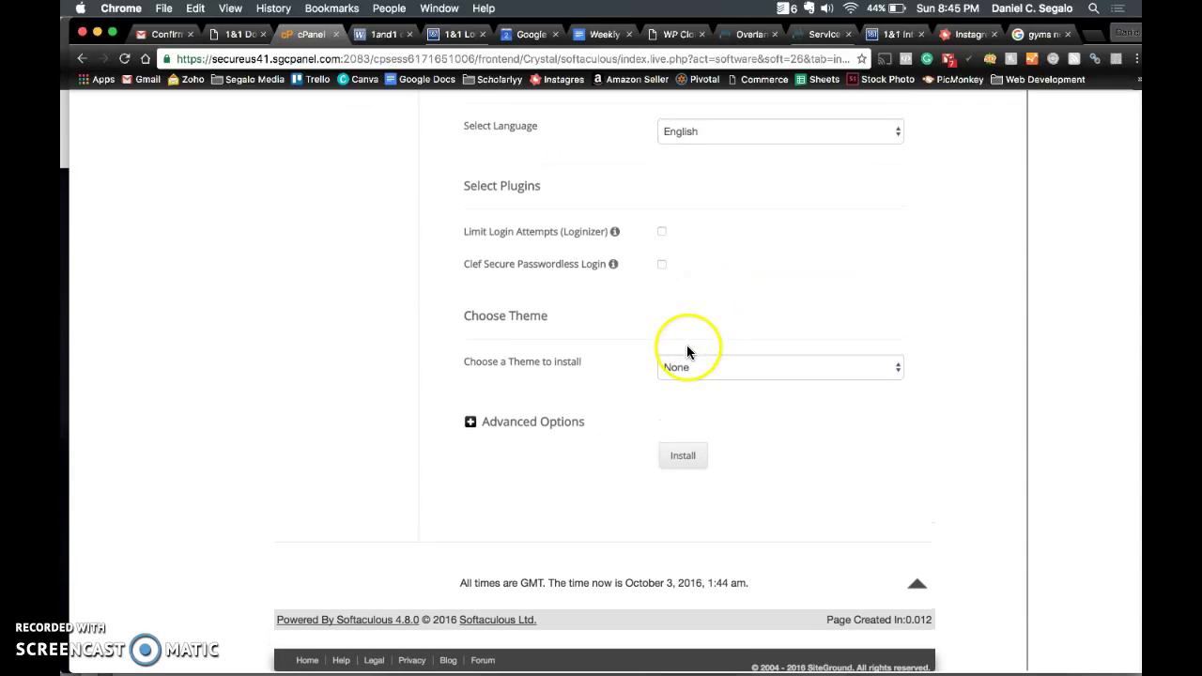
Step: Dismiss the weak-password alert and lengthen the admin password until it rates Strong (62/100)
{"action": "left_click", "coordinate": [685, 458]}
{"action": "left_click", "coordinate": [713, 245]}
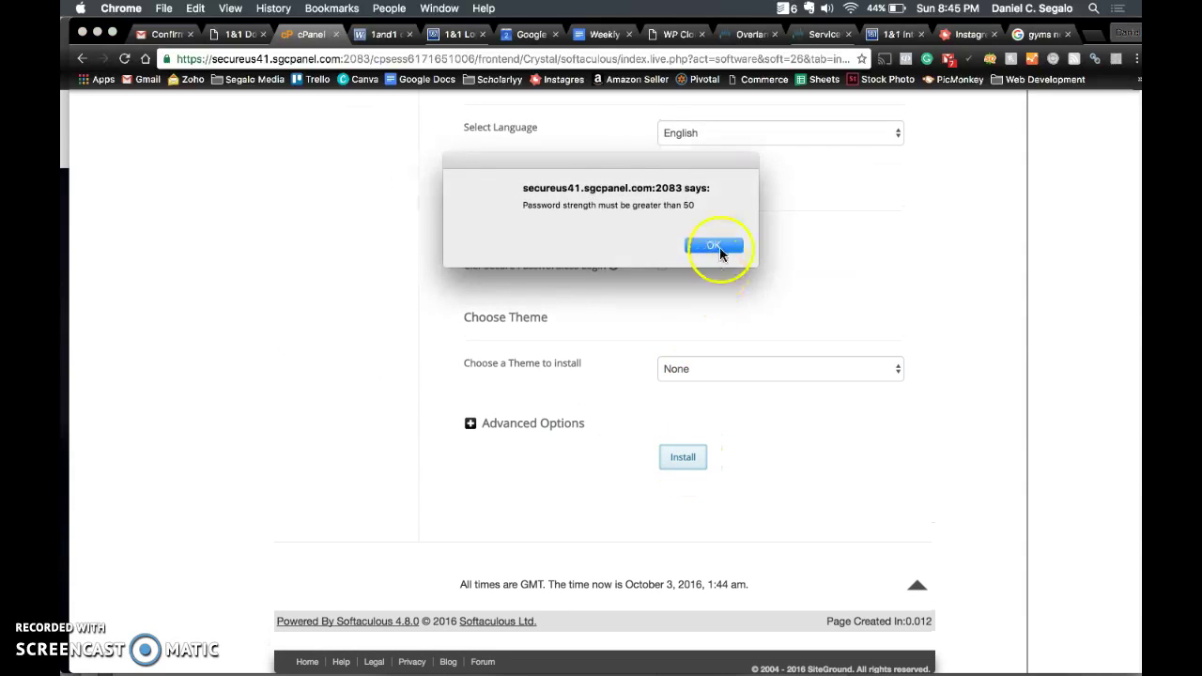
{"action": "scroll", "coordinate": [758, 242], "scroll_direction": "up", "scroll_amount": 5}
{"action": "left_click", "coordinate": [743, 372]}
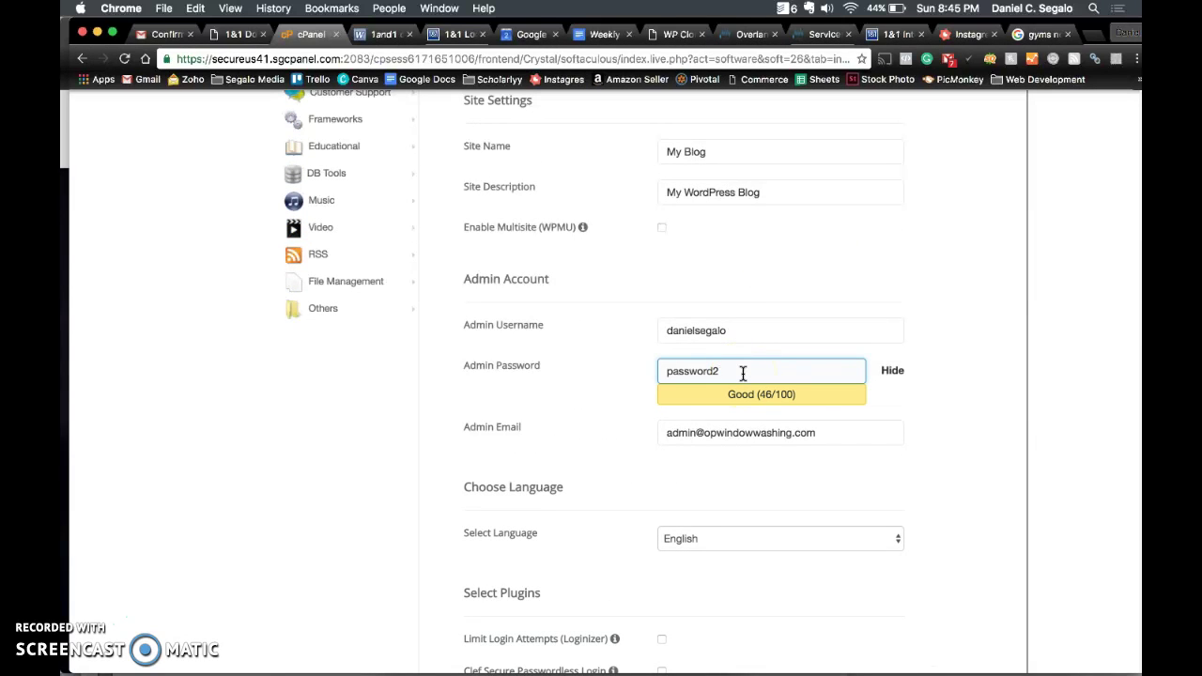
{"action": "left_click", "coordinate": [964, 408]}
Step: Launch the WordPress installation on opwindowwashing.com again
{"action": "scroll", "coordinate": [964, 409], "scroll_direction": "down", "scroll_amount": 2}
{"action": "scroll", "coordinate": [964, 410], "scroll_direction": "down", "scroll_amount": 5}
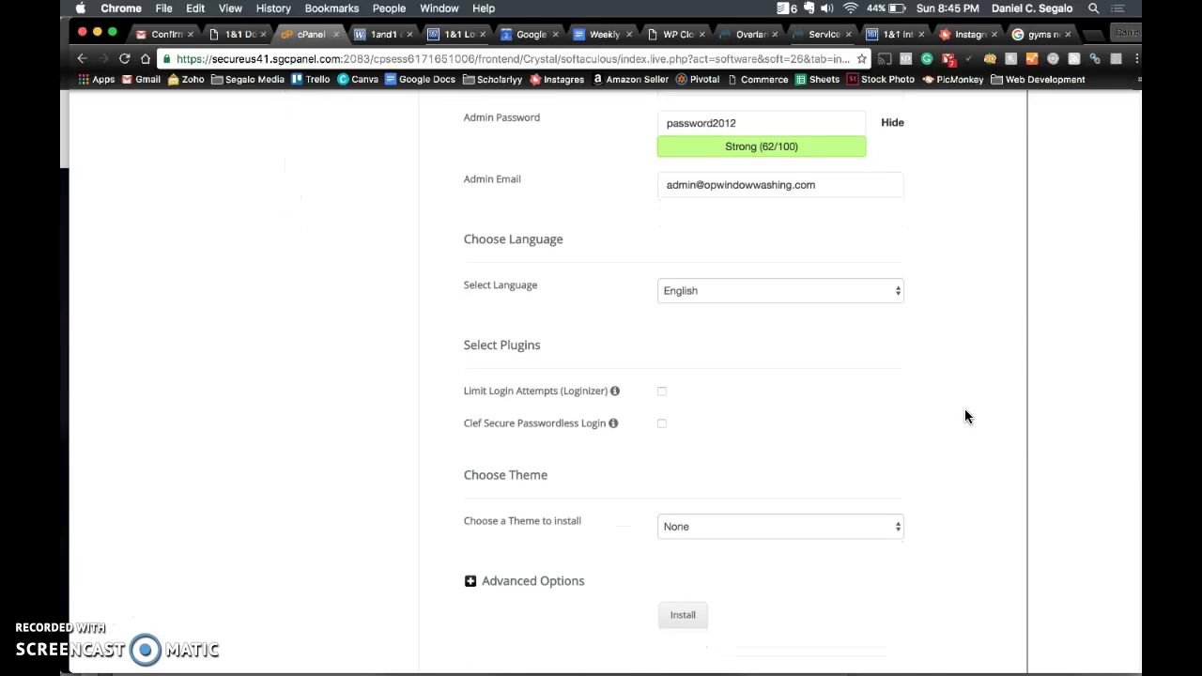
{"action": "scroll", "coordinate": [759, 470], "scroll_direction": "up", "scroll_amount": 3}
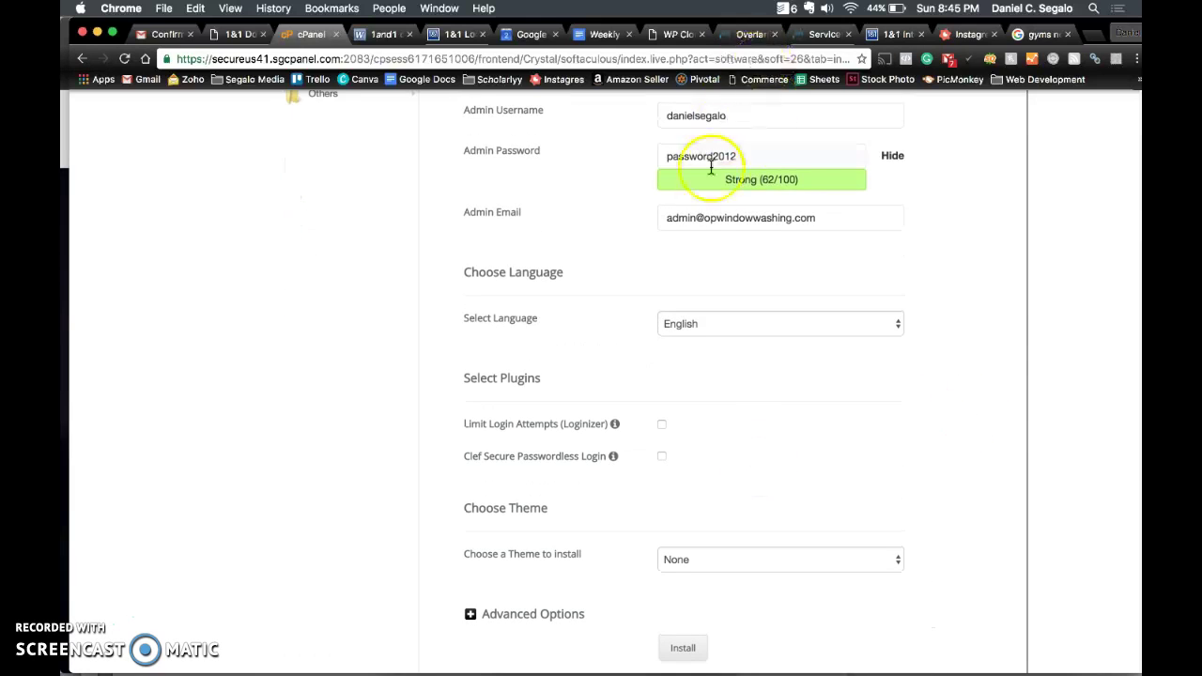
{"action": "scroll", "coordinate": [760, 424], "scroll_direction": "down", "scroll_amount": 3}
{"action": "left_click", "coordinate": [678, 504]}
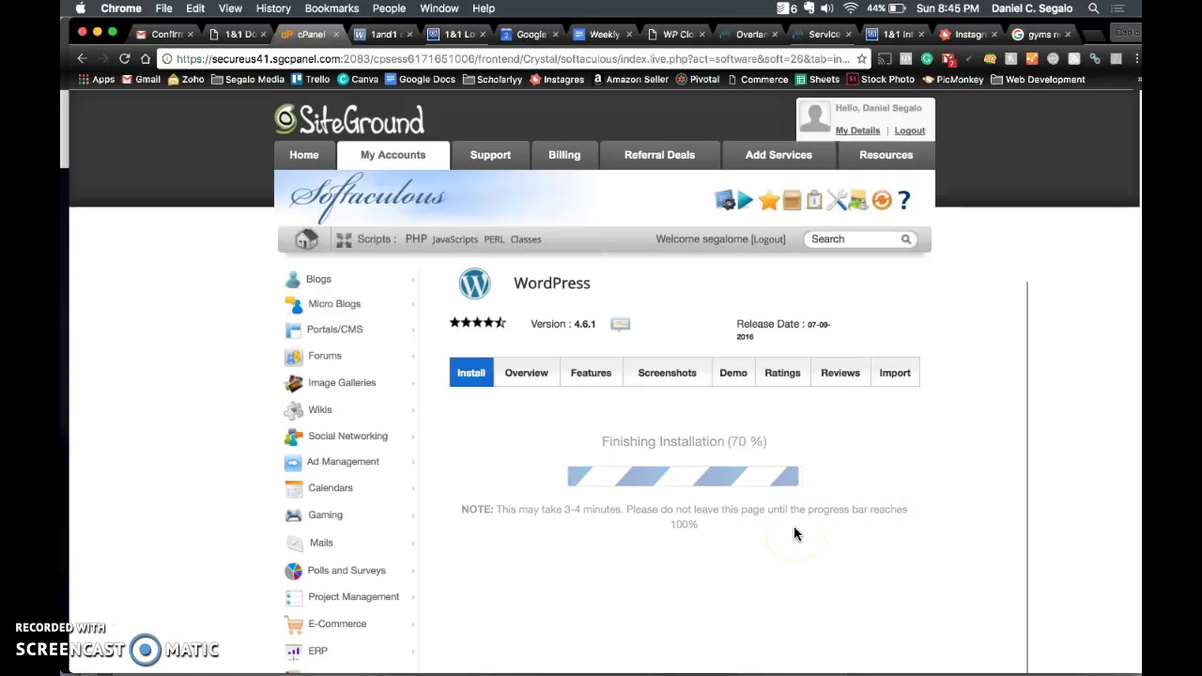
Step: Wait for the install to confirm opwindowwashing.com/wp-admin/, then close the Gmail notification
{"action": "scroll", "coordinate": [793, 534], "scroll_direction": "down", "scroll_amount": 2}
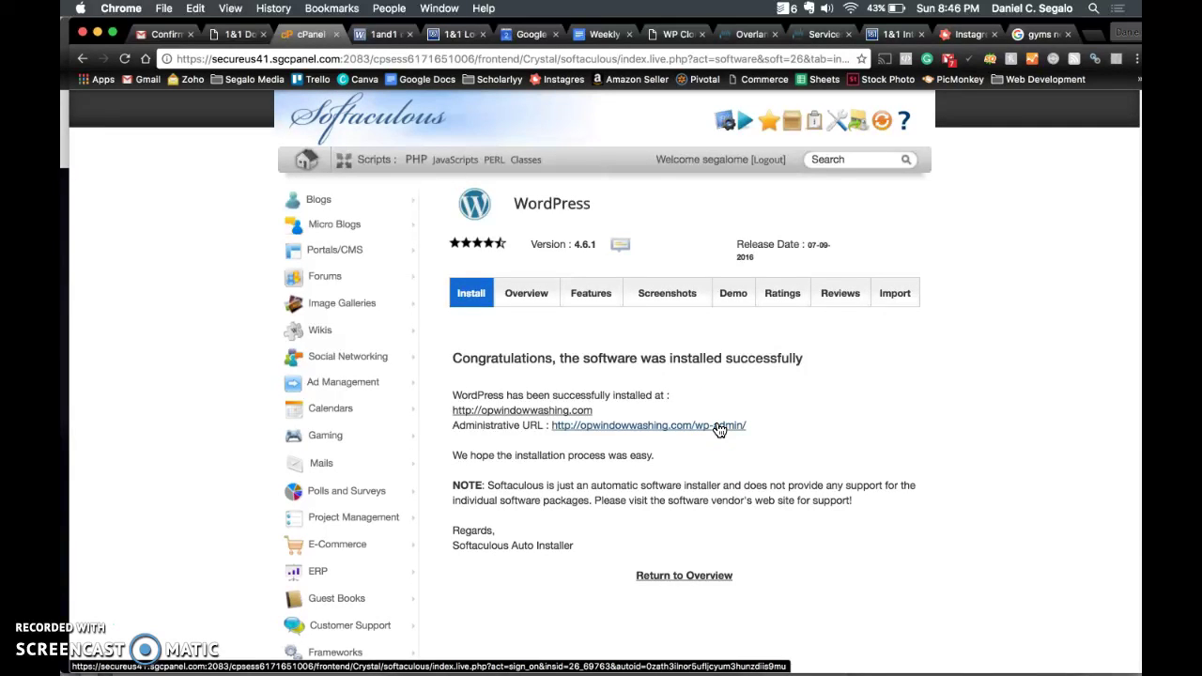
{"action": "left_click", "coordinate": [1073, 58]}
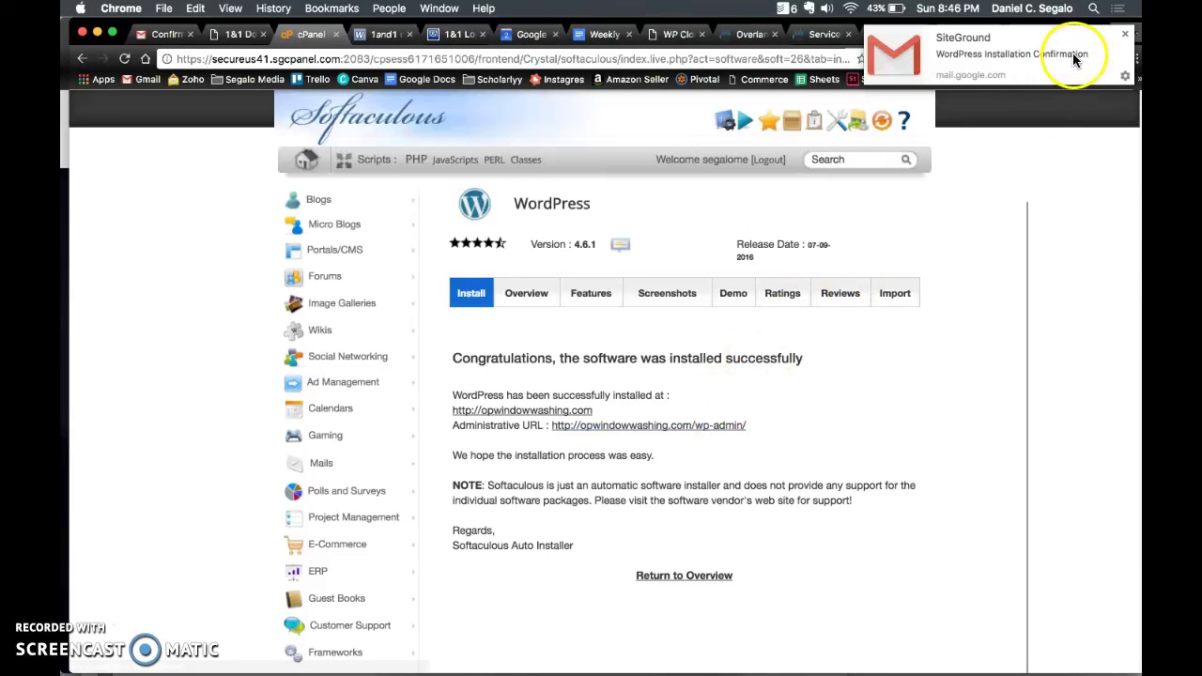
{"action": "left_click", "coordinate": [1125, 34]}
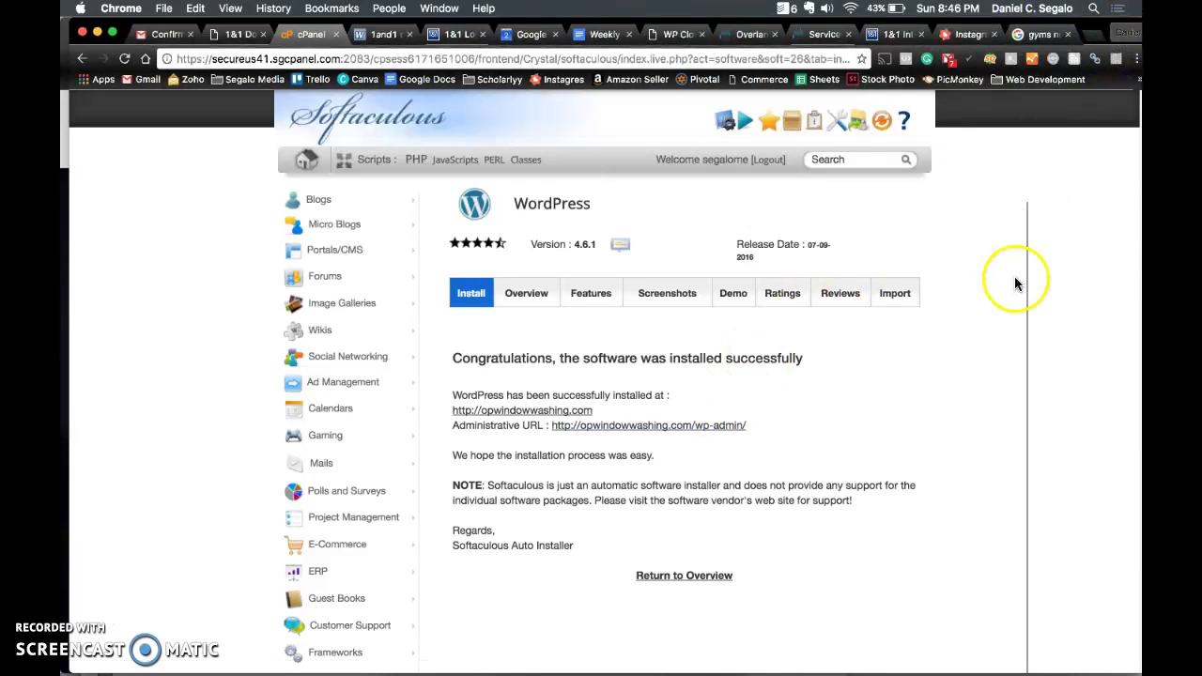
Step: Open the opwindowwashing.com wp-admin address in a new browser tab
{"action": "left_click", "coordinate": [721, 430]}
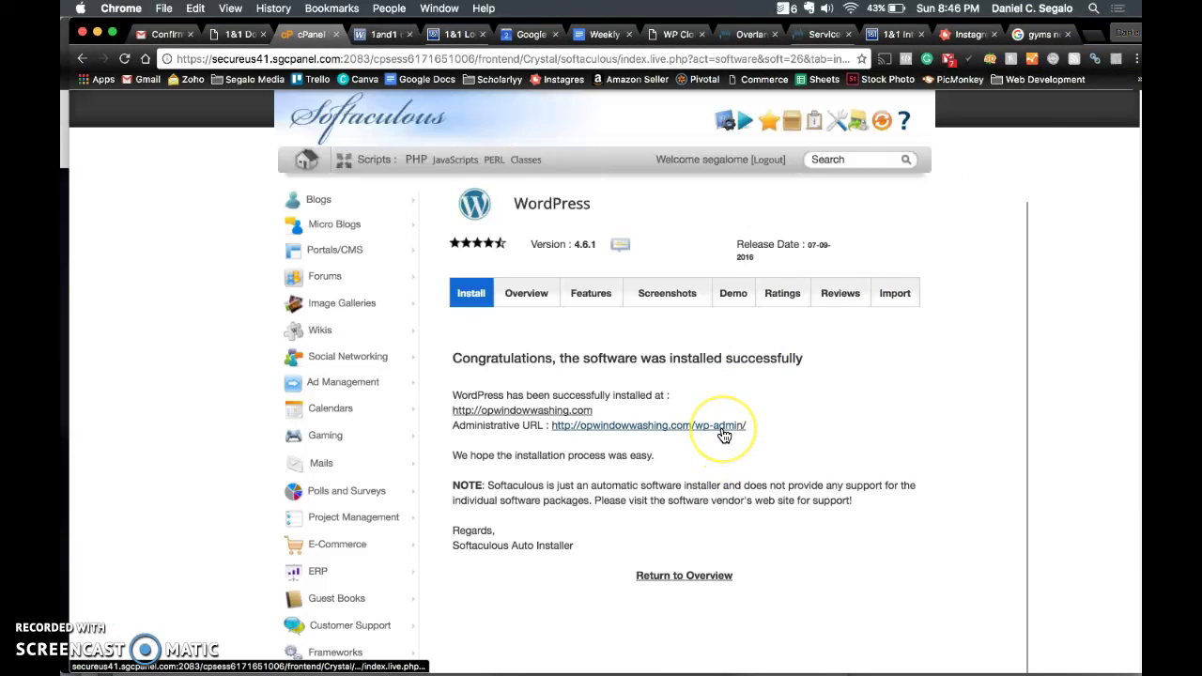
{"action": "left_click_drag", "start_coordinate": [724, 434], "coordinate": [366, 45]}
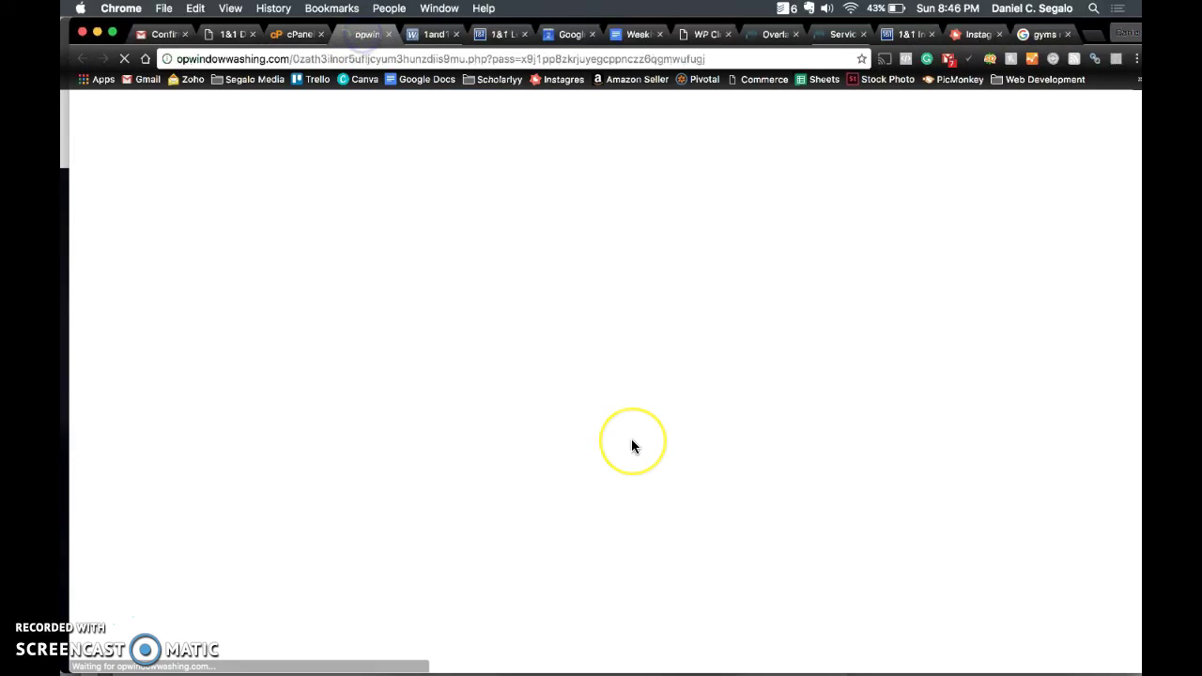